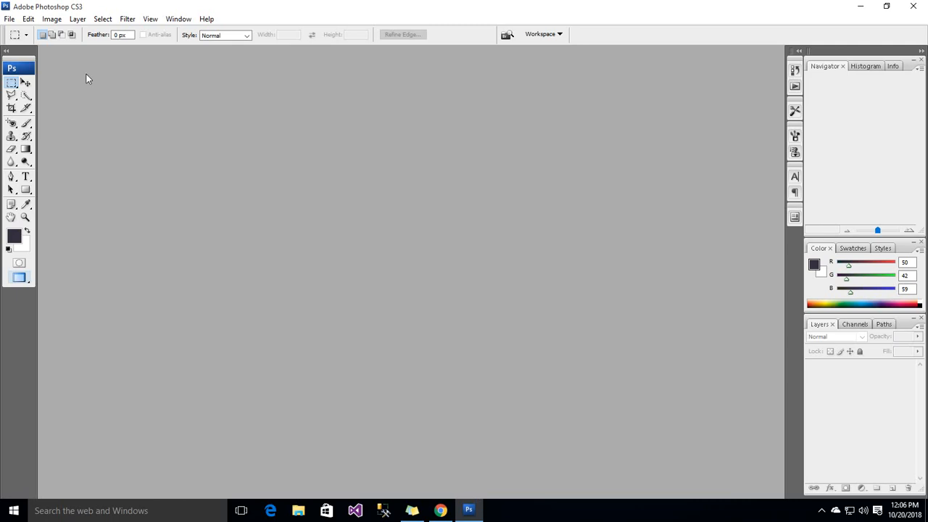
Step: Start a new document with the Default Photoshop Size preset, 7 inches wide and 5 inches high
click(11, 19)
click(20, 31)
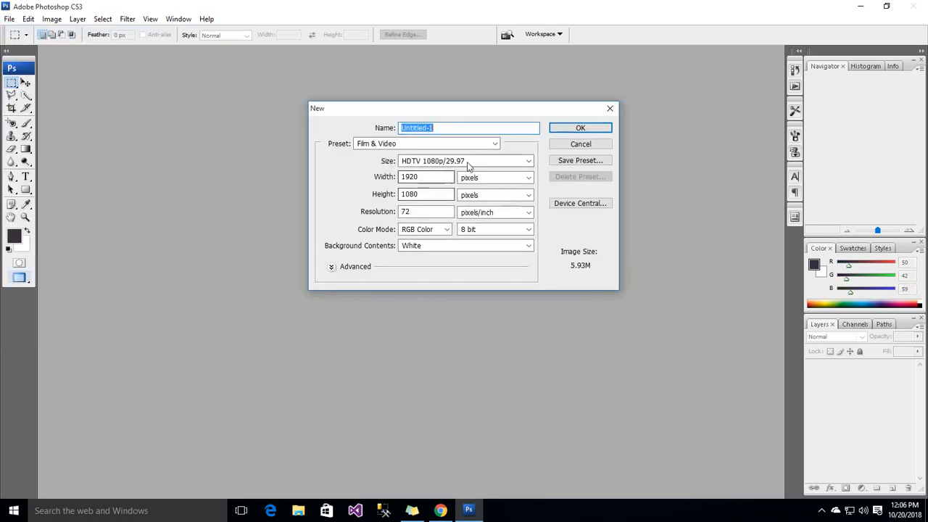
drag(472, 121, 415, 114)
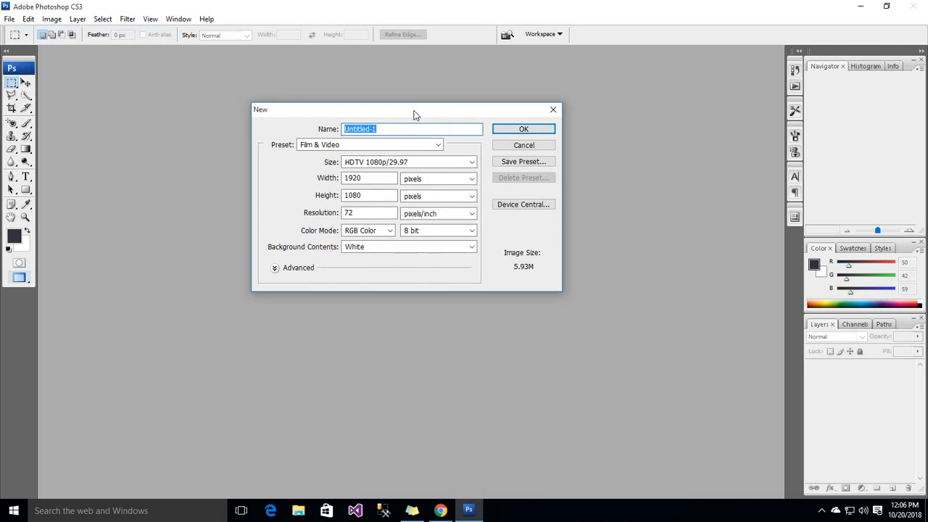
click(439, 147)
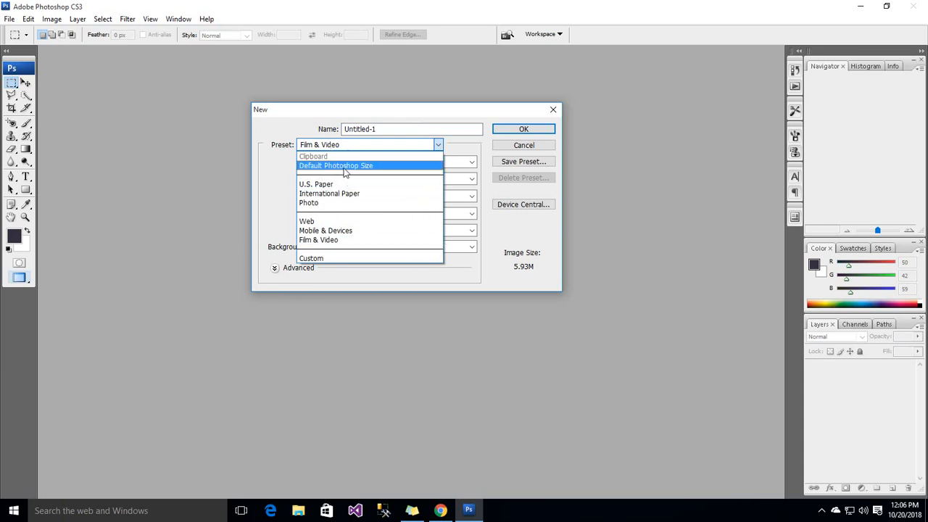
click(347, 167)
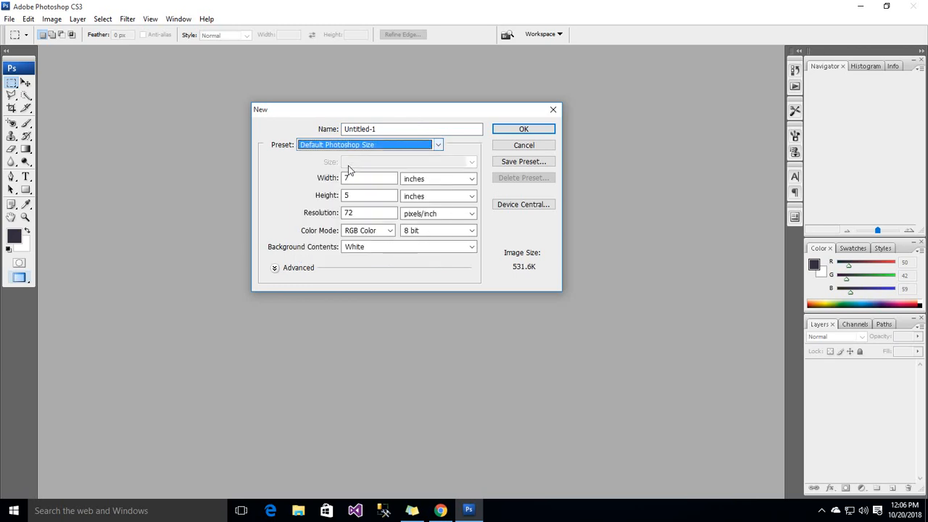
click(387, 178)
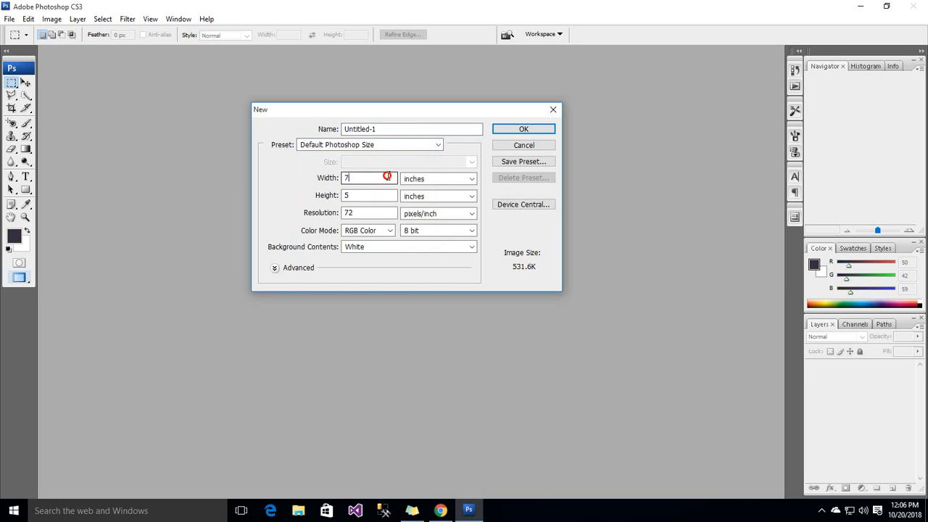
click(347, 195)
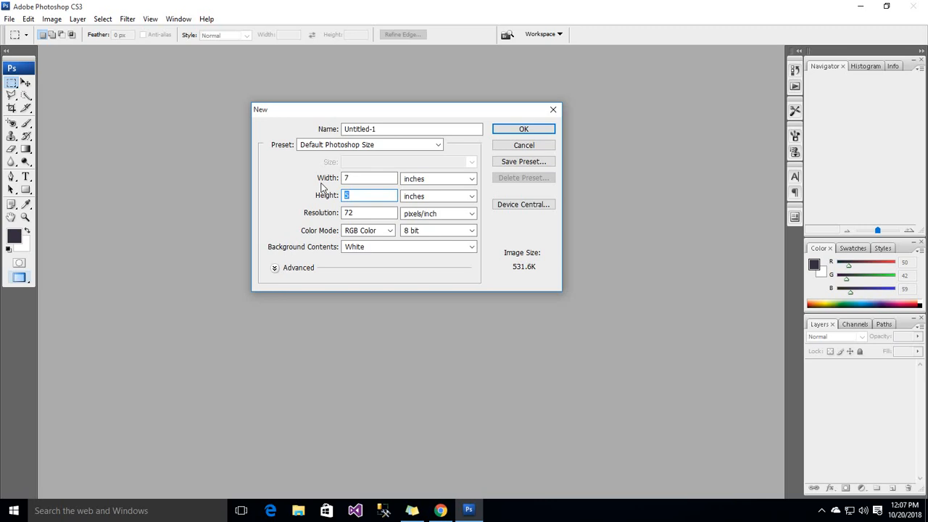
click(428, 184)
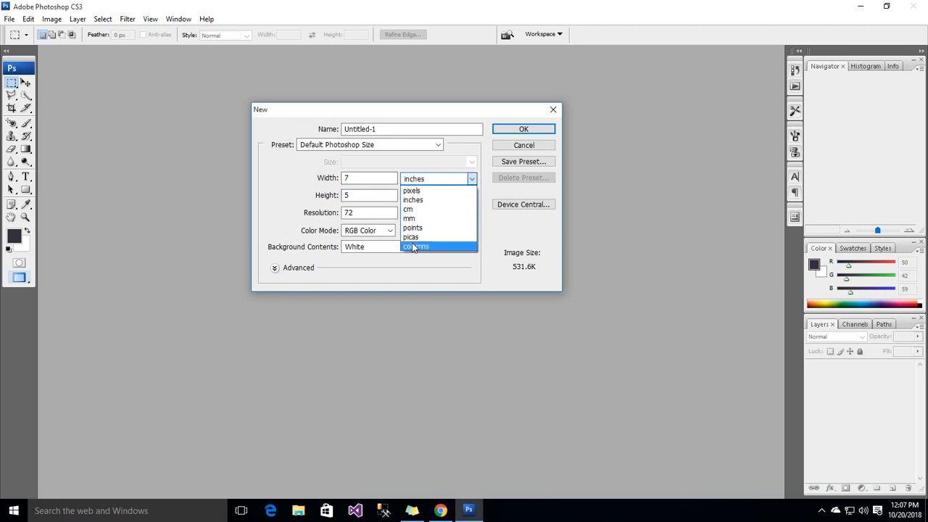
click(414, 200)
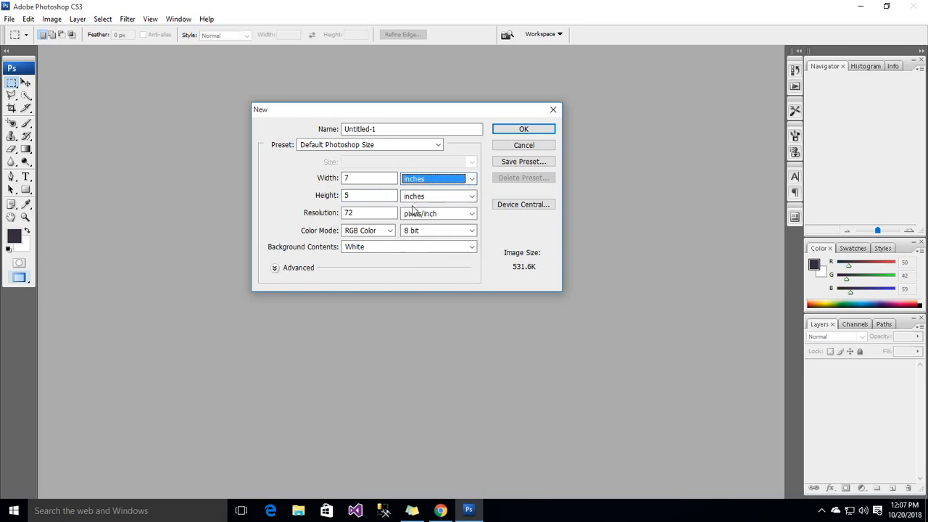
click(358, 145)
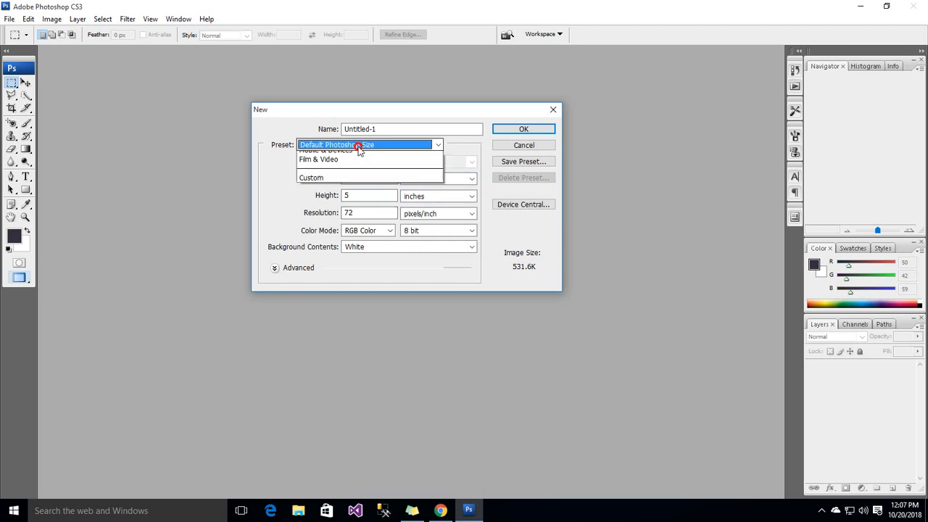
click(356, 163)
Step: Set the new document's resolution to 300 pixels/inch and its color mode to RGB Color
click(368, 212)
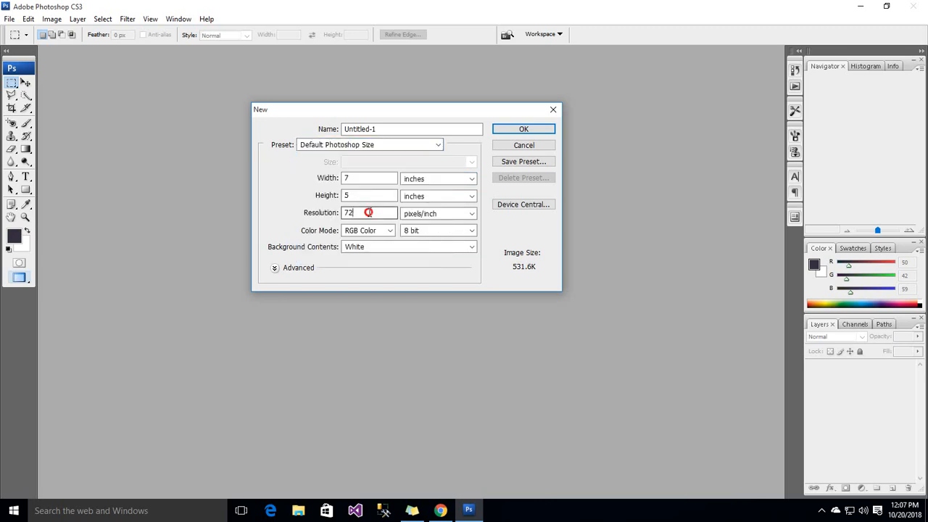
drag(368, 212, 314, 211)
text(100)
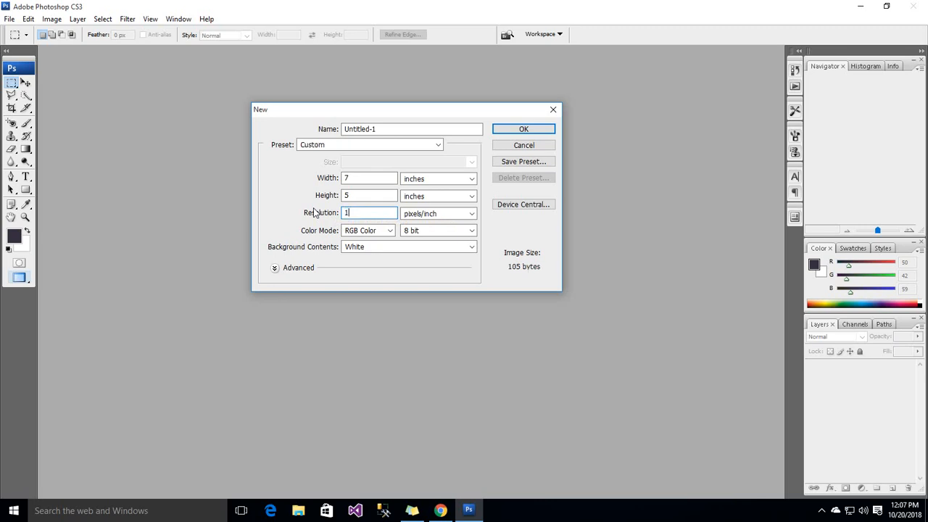
key(BackSpace)
key(BackSpace)
key(BackSpace)
text(300)
click(391, 230)
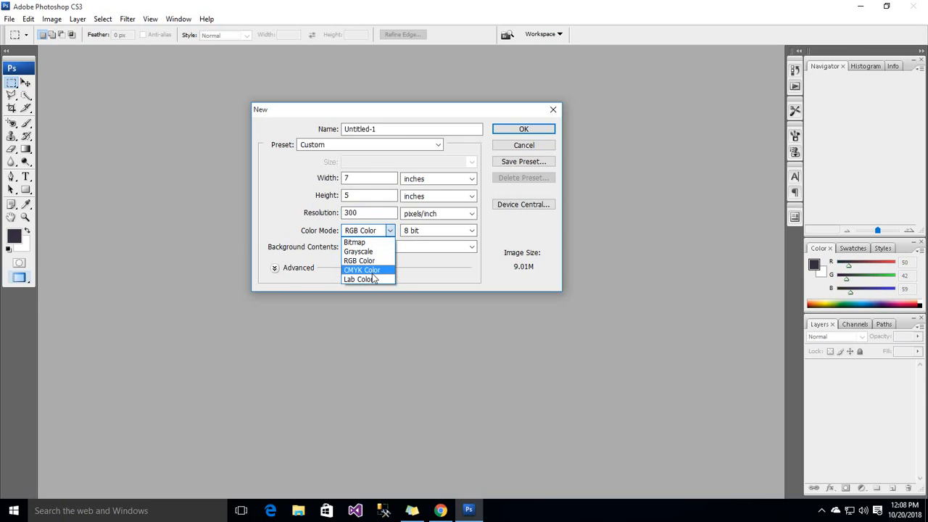
click(355, 262)
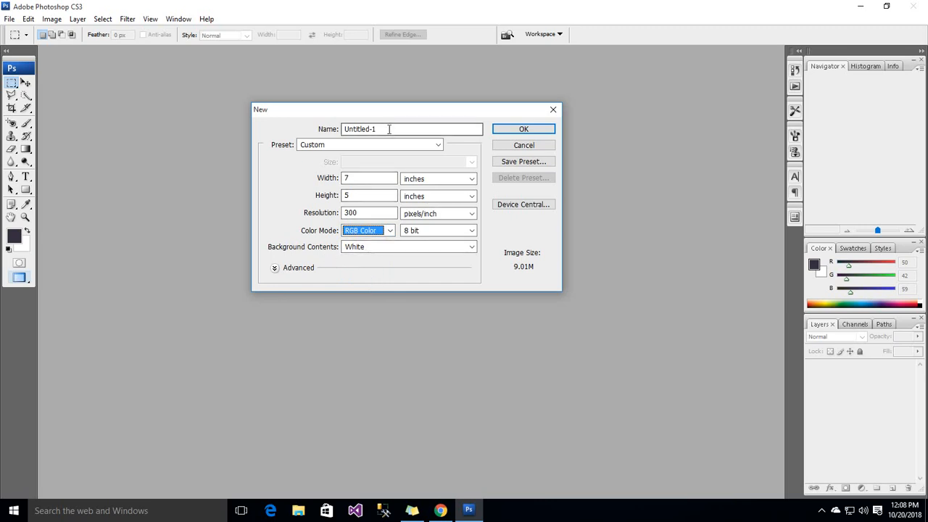
Step: Name the new document "first class" and create it
drag(389, 129, 344, 129)
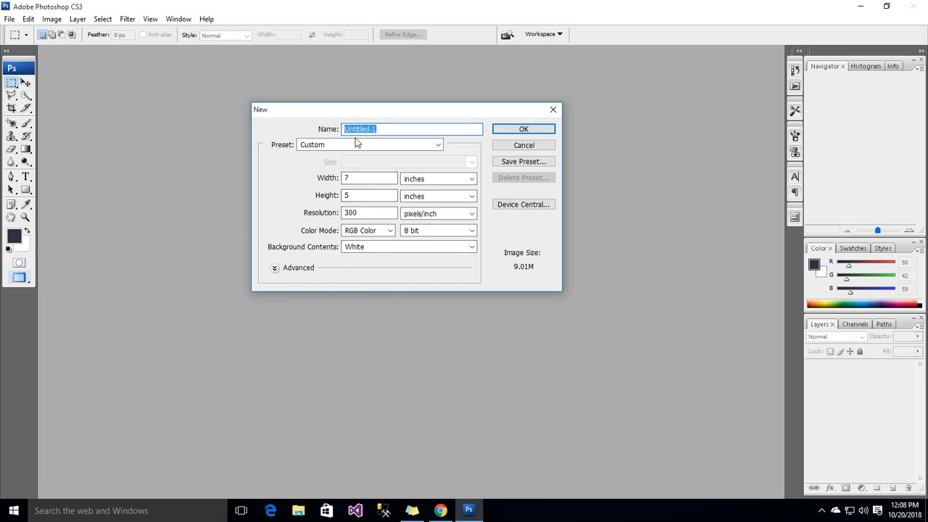
text(first class)
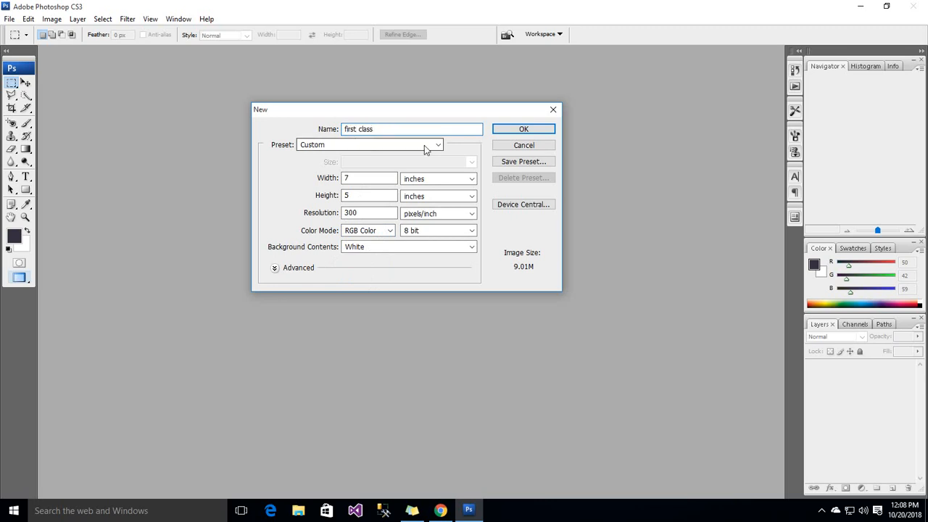
click(519, 135)
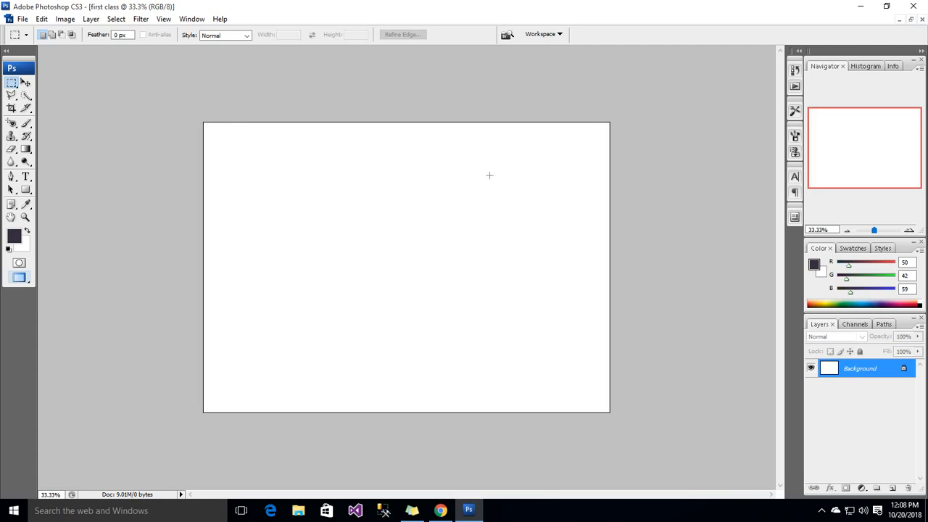
Step: Activate the Move tool and make the Layers panel taller
double_click(108, 8)
double_click(108, 8)
key(v)
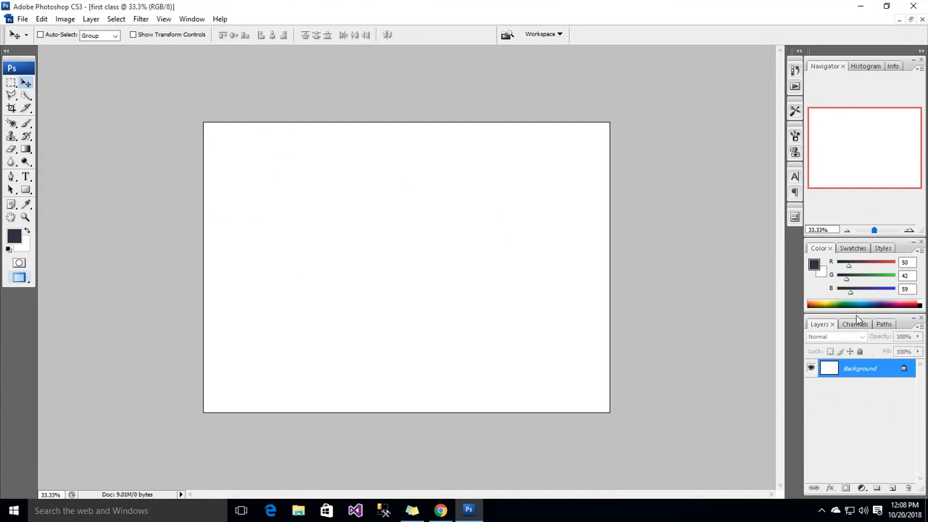
drag(856, 313, 852, 228)
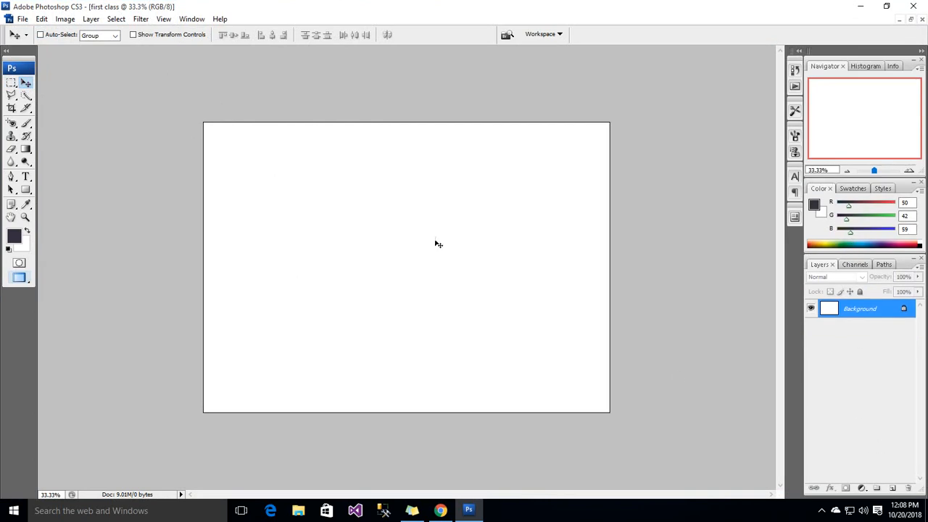
Step: Hide the Layers panel and show it again
click(189, 22)
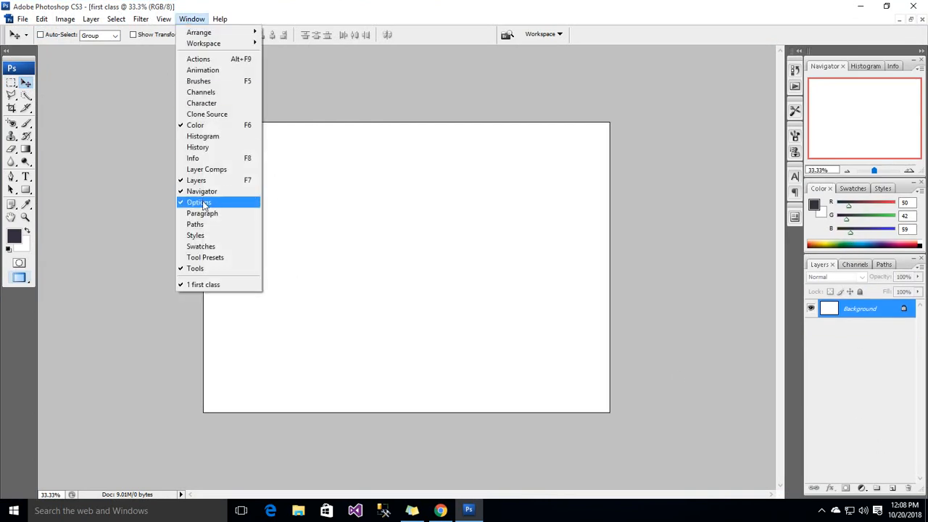
click(253, 186)
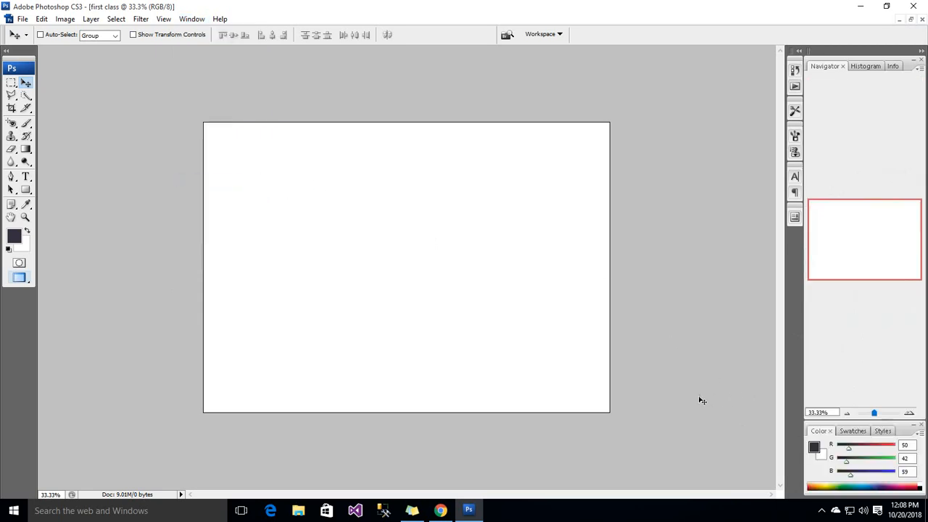
key(F7)
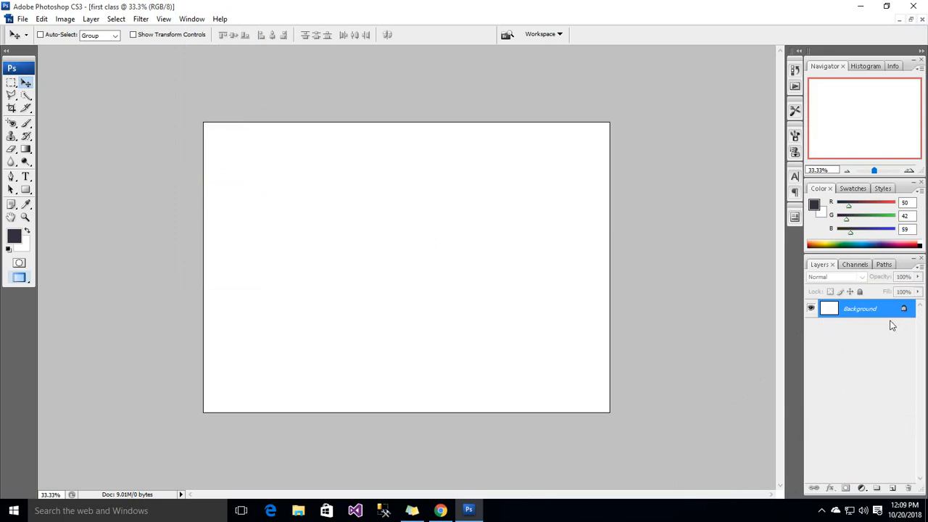
Step: Try to move the locked Background layer with the Move tool
drag(213, 258, 245, 256)
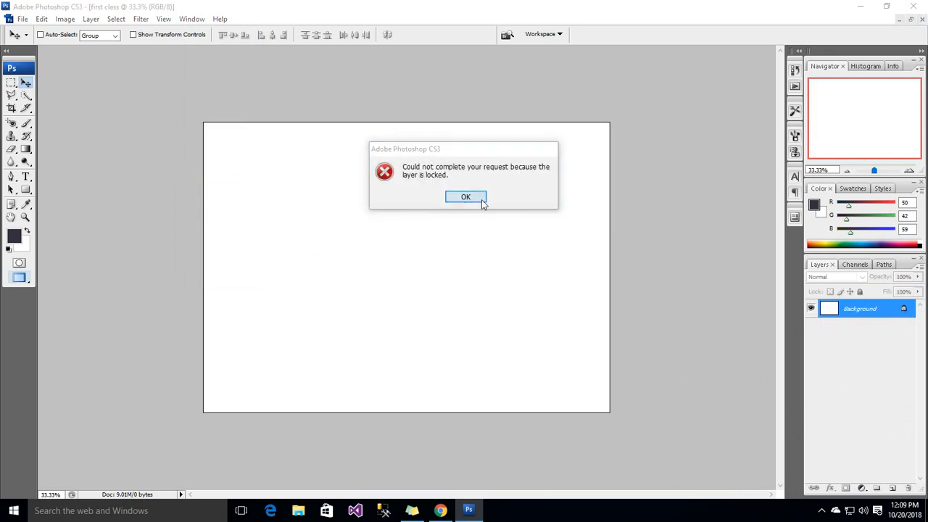
click(480, 200)
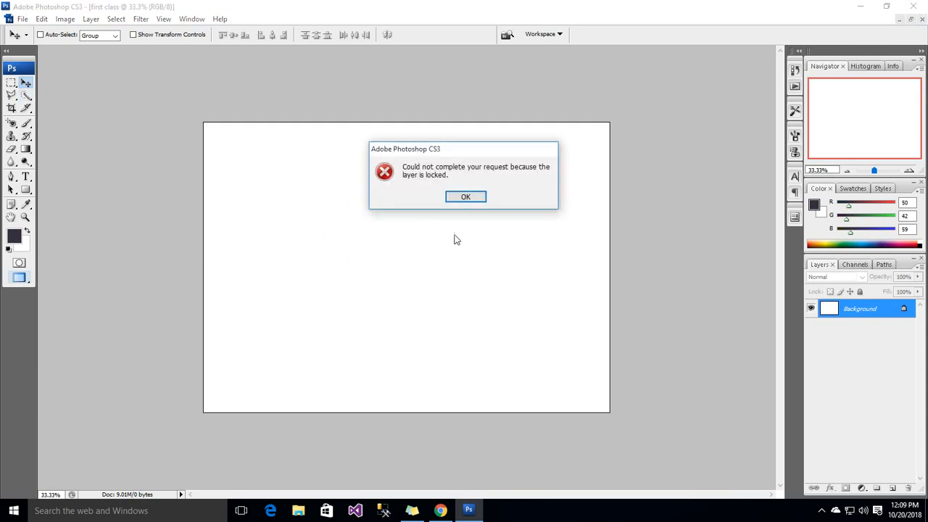
click(465, 198)
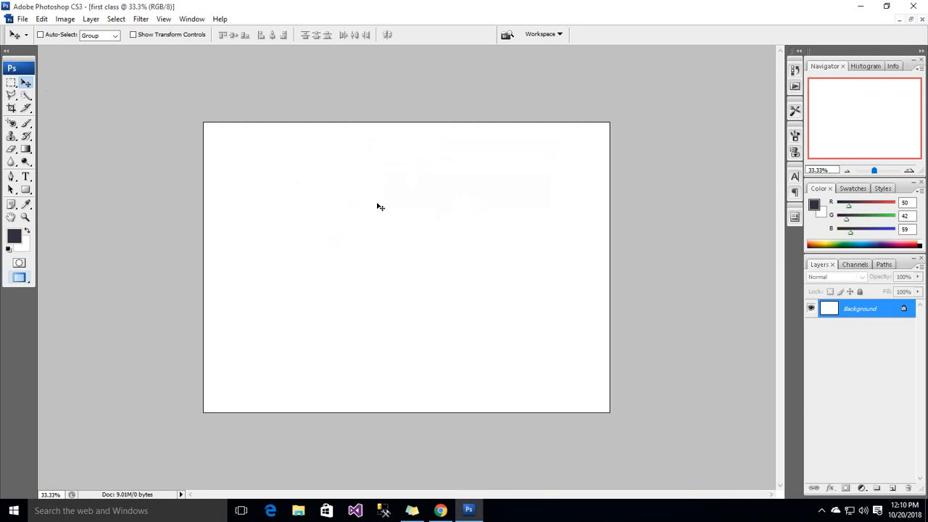
Step: Draw a rectangular selection in the upper middle of the canvas with the Rectangular Marquee tool
click(13, 85)
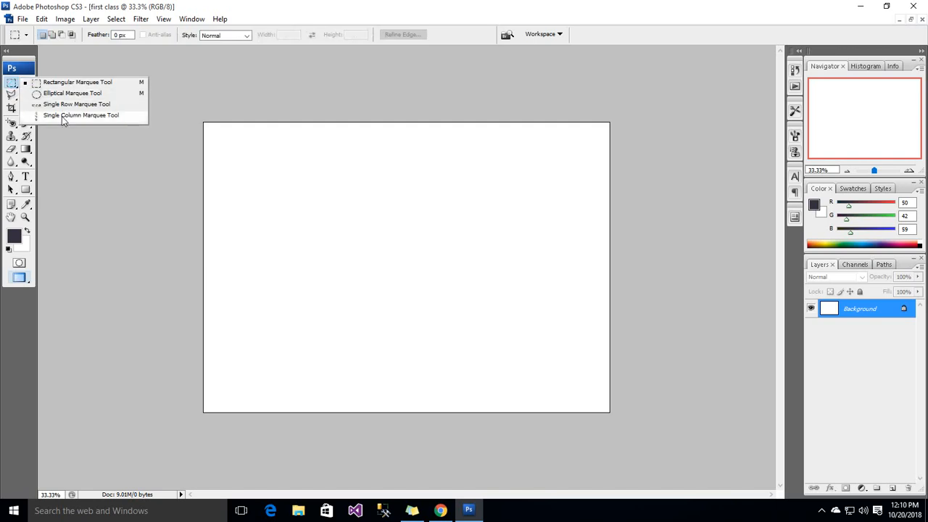
click(74, 82)
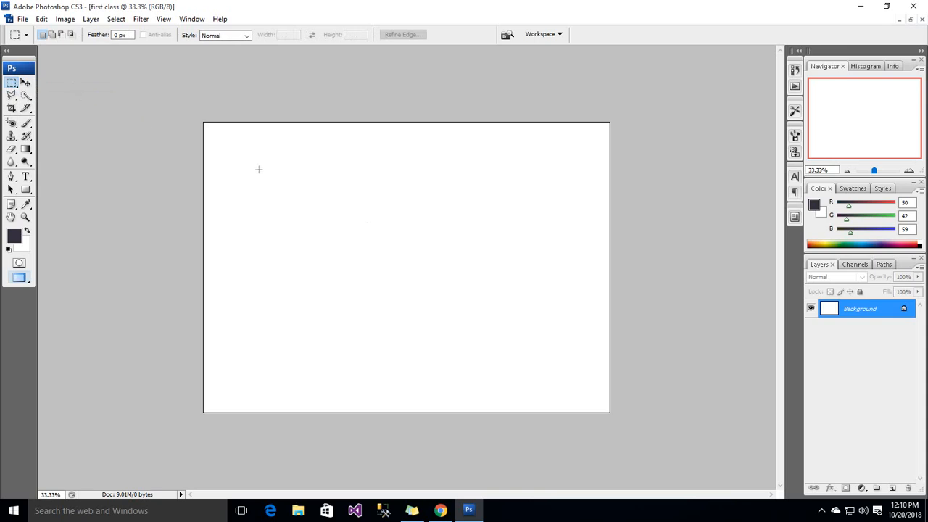
click(12, 84)
click(73, 81)
drag(272, 167, 462, 272)
Step: Replace the selection with a large oval one right of the canvas centre using the Elliptical Marquee tool
right_click(12, 83)
click(58, 91)
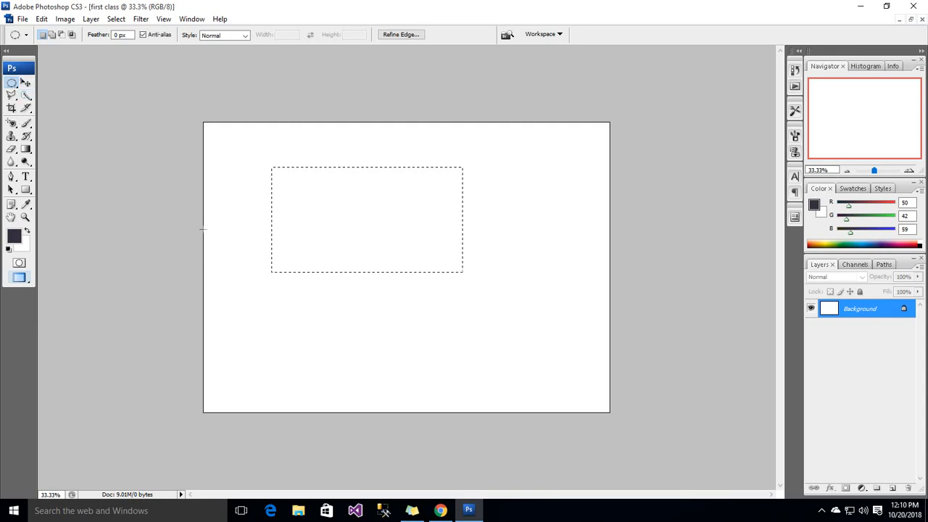
drag(559, 164, 336, 338)
Step: Select a single row of pixels slightly above the canvas's middle with the Single Row Marquee tool
right_click(12, 83)
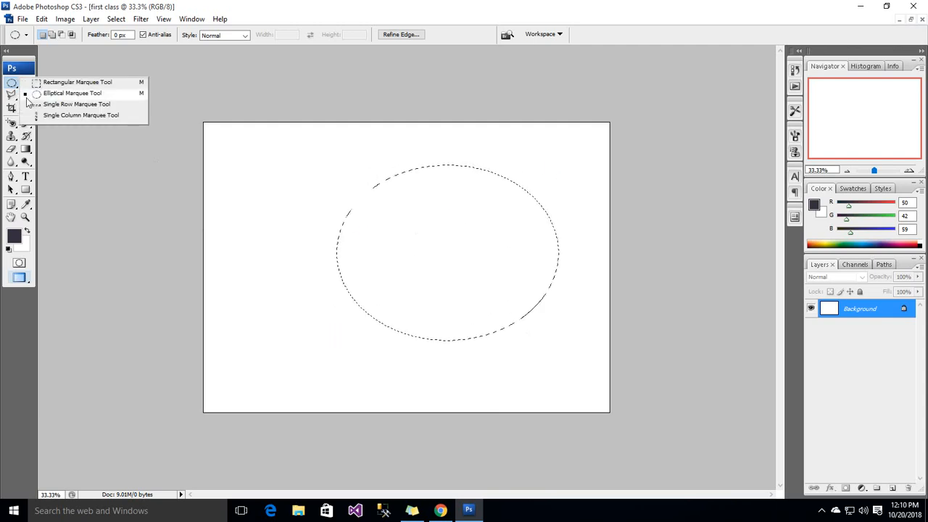
click(44, 104)
drag(234, 176, 322, 251)
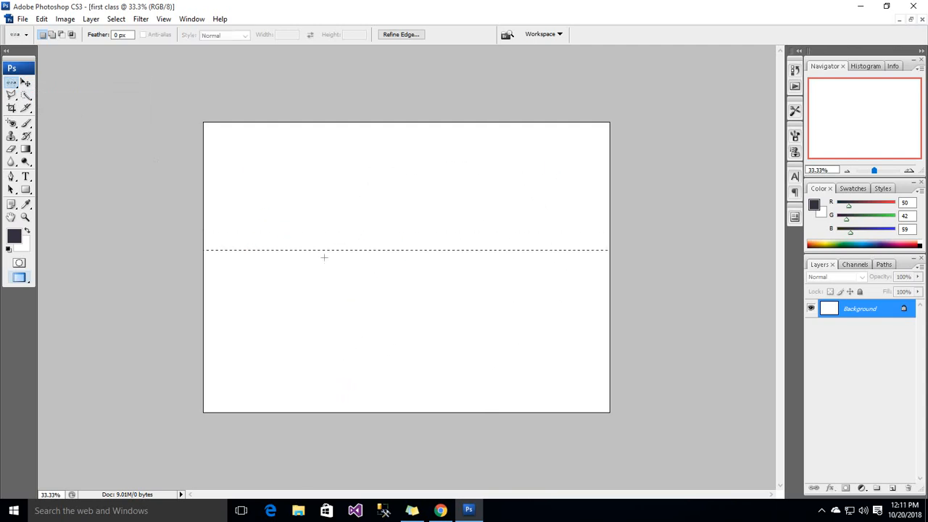
Step: Select a single column of pixels in the left half of the canvas with the Single Column Marquee tool
right_click(12, 82)
click(51, 117)
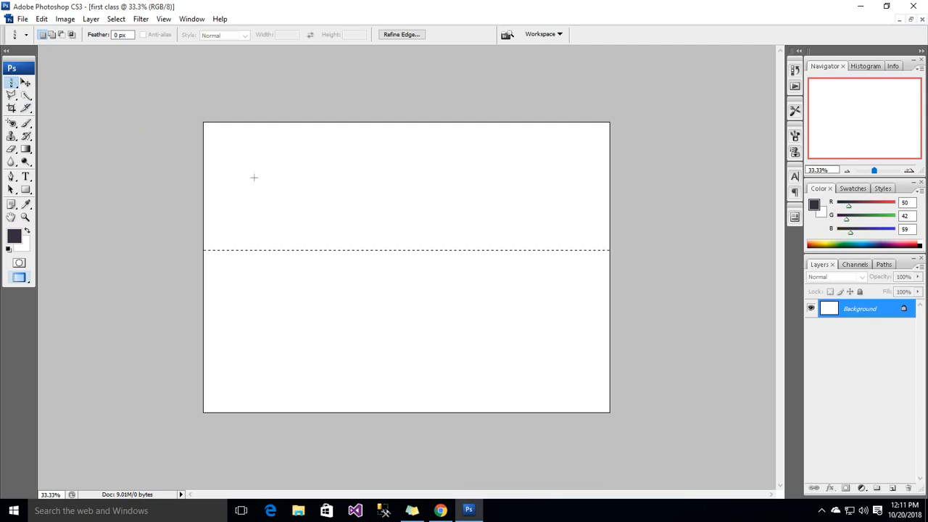
drag(254, 177, 346, 239)
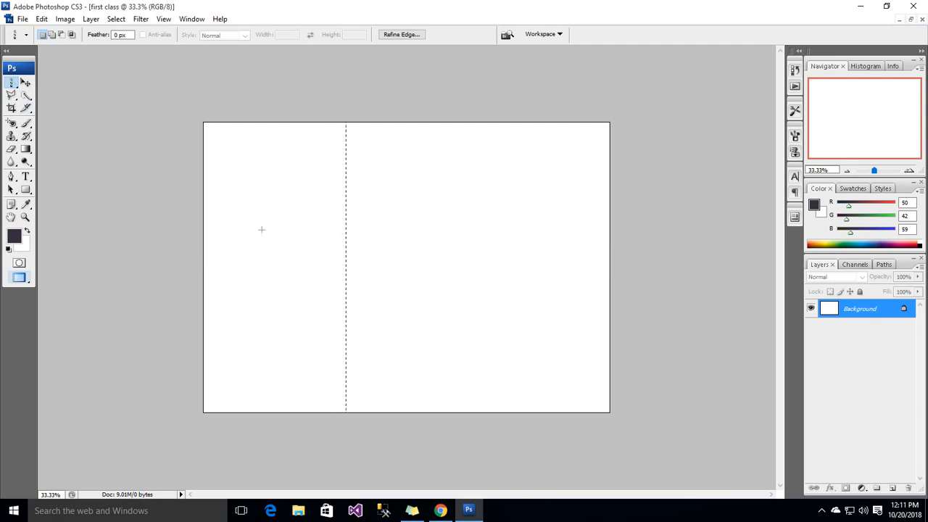
Step: Draw a new rectangular selection left of the canvas centre with the Rectangular Marquee tool, redrawing it slightly larger
right_click(12, 90)
click(51, 79)
drag(456, 195, 283, 321)
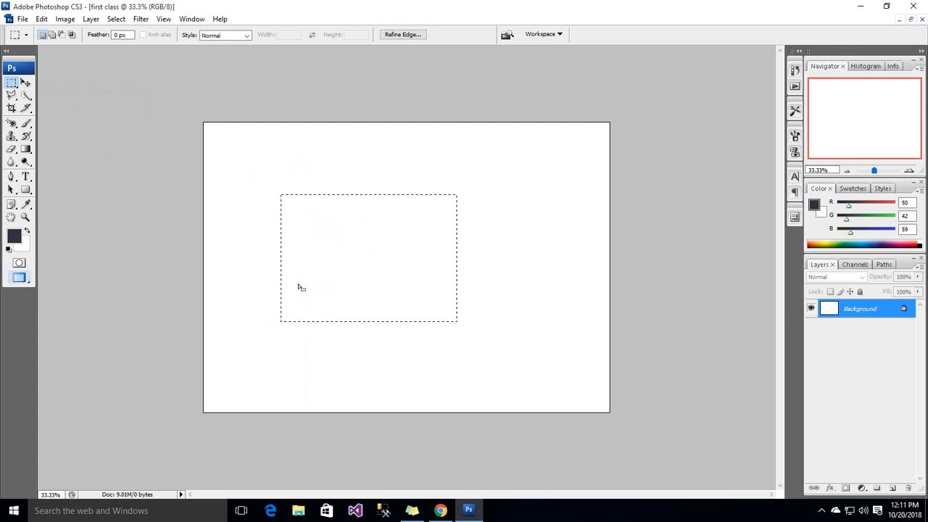
drag(260, 188, 451, 341)
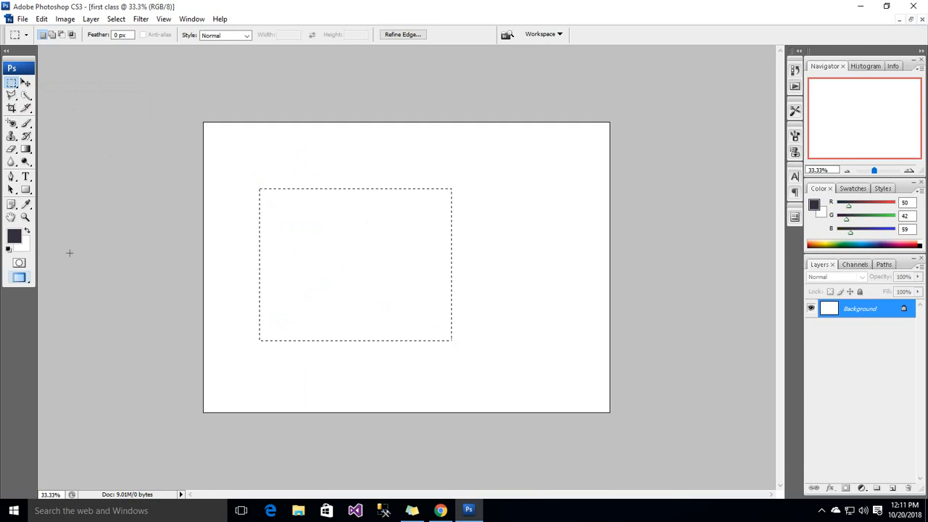
Step: Move the selected rectangular area slightly up and to the right with the Move tool, and deselect it
click(26, 82)
drag(324, 239, 337, 209)
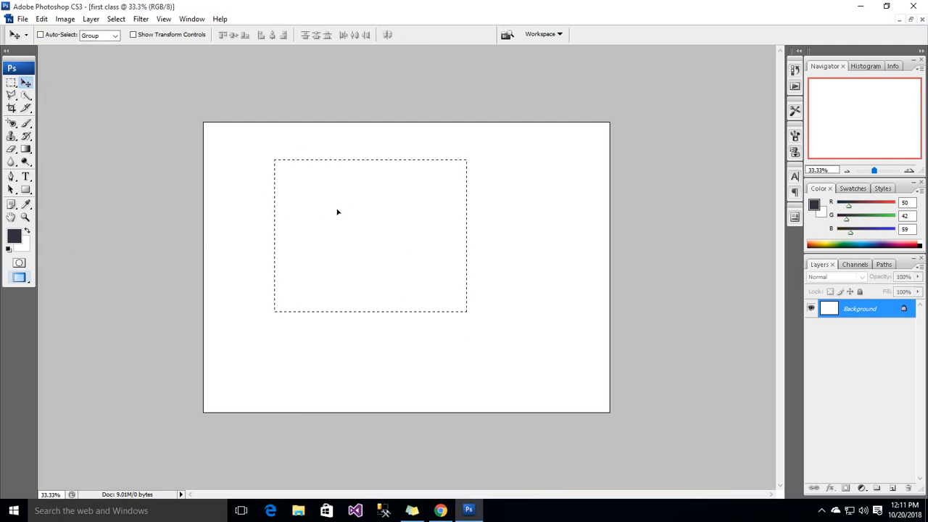
key(ctrl+d)
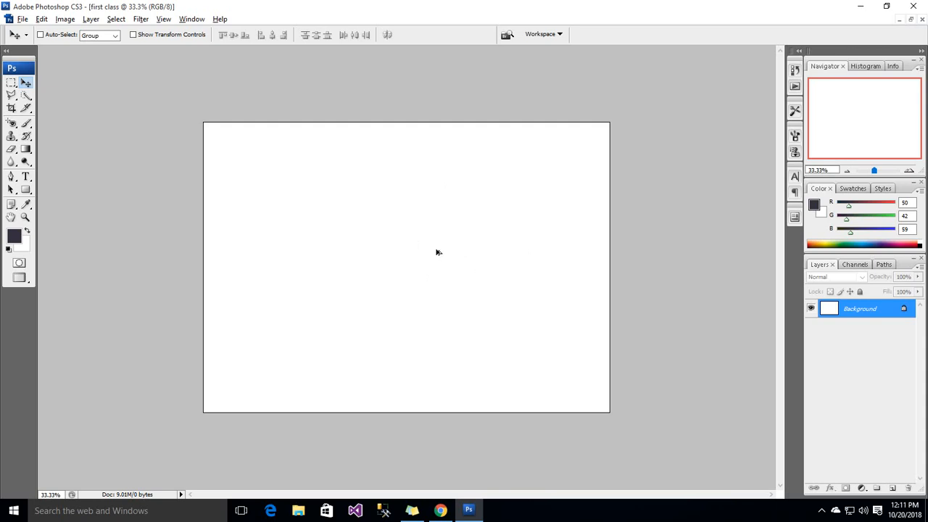
Step: Fill the Background with the dark foreground colour, and refill it with the white background colour
key(alt+BackSpace)
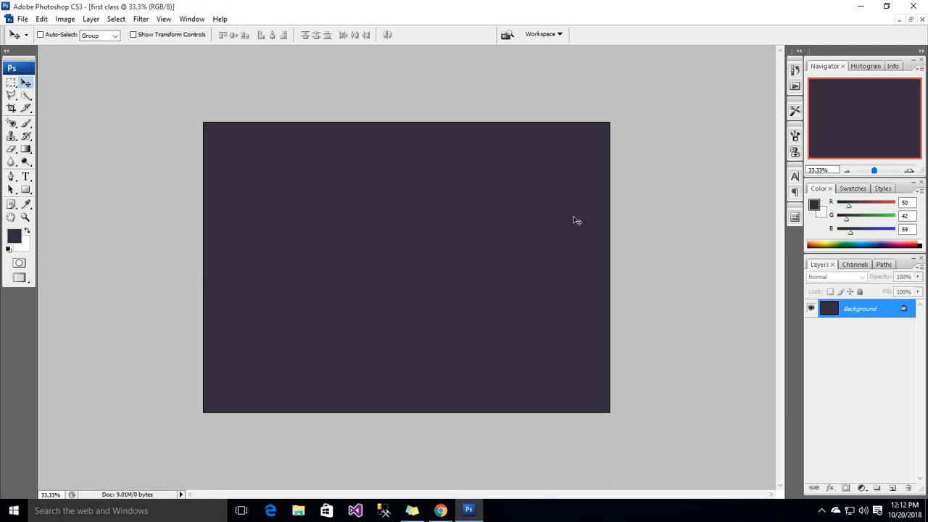
key(ctrl+BackSpace)
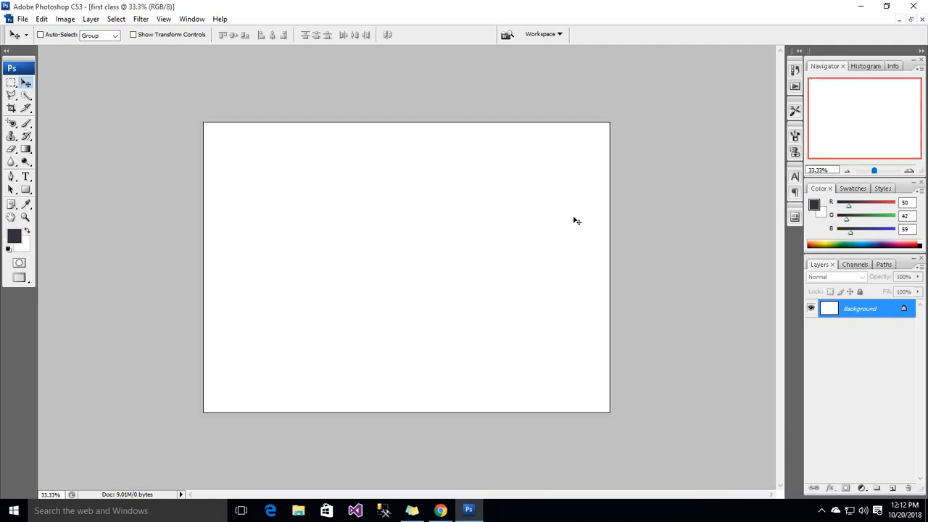
Step: Set the foreground colour to pink (R 255, G 146, B 179) and fill the Background with it
click(17, 239)
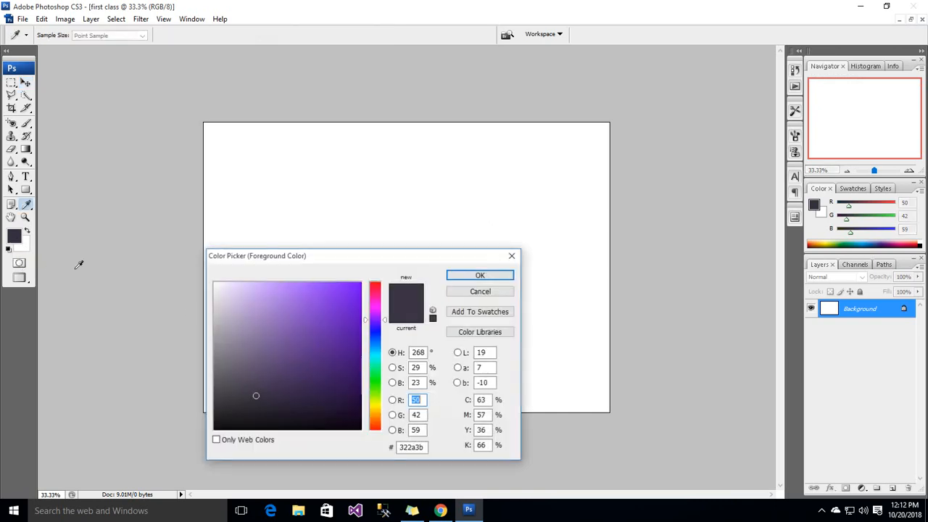
drag(301, 257, 345, 171)
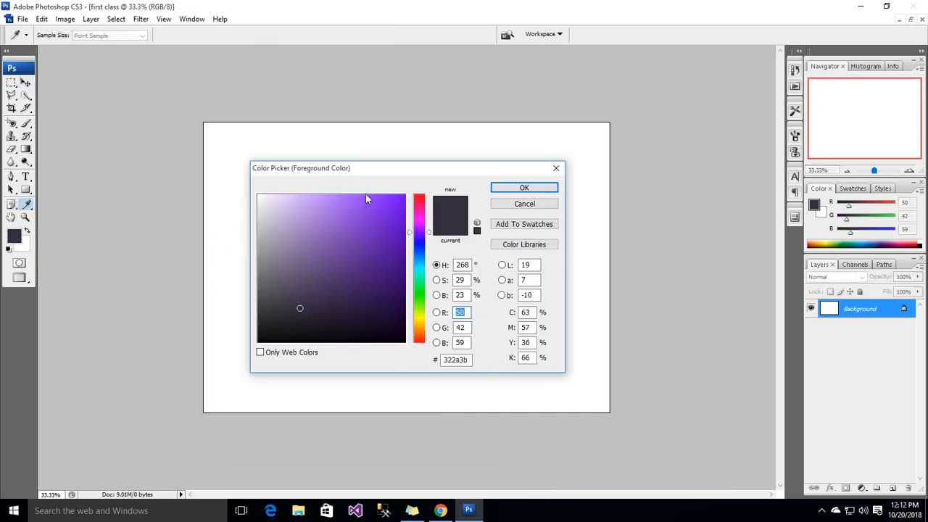
mouse_move(383, 211)
mouse_down()
mouse_move(419, 219)
mouse_move(419, 318)
mouse_up()
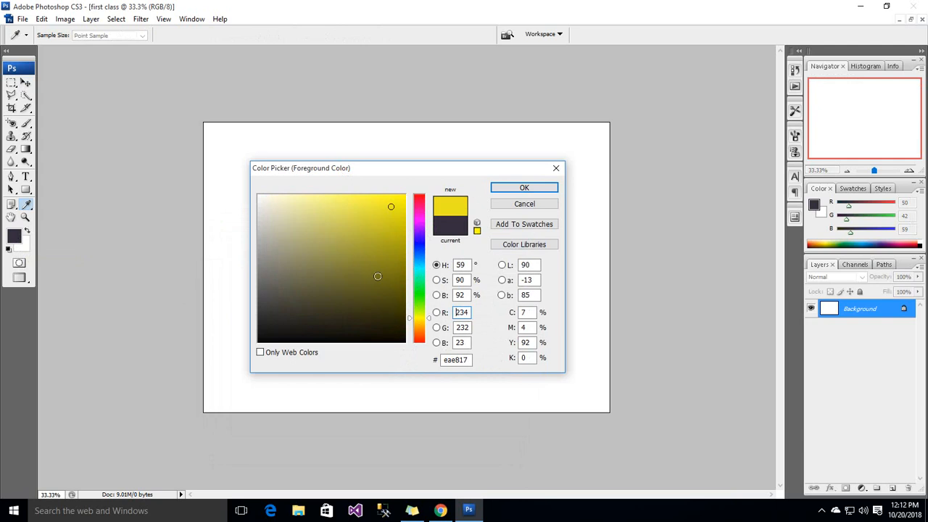
mouse_move(383, 228)
mouse_down()
mouse_move(399, 203)
mouse_move(383, 209)
mouse_up()
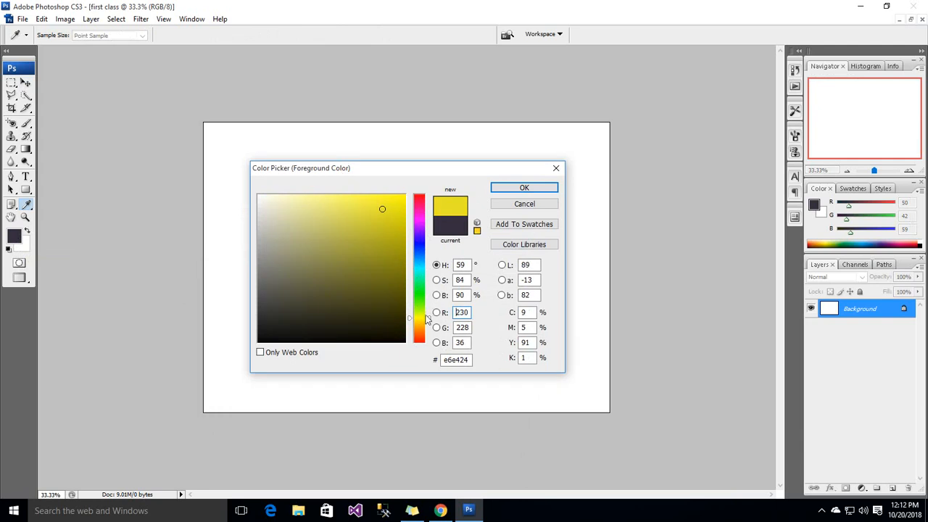
mouse_move(424, 319)
mouse_down()
mouse_move(422, 210)
mouse_move(406, 204)
mouse_move(395, 232)
mouse_move(338, 198)
mouse_move(371, 201)
mouse_move(391, 262)
mouse_move(406, 195)
mouse_move(425, 188)
mouse_up()
click(321, 194)
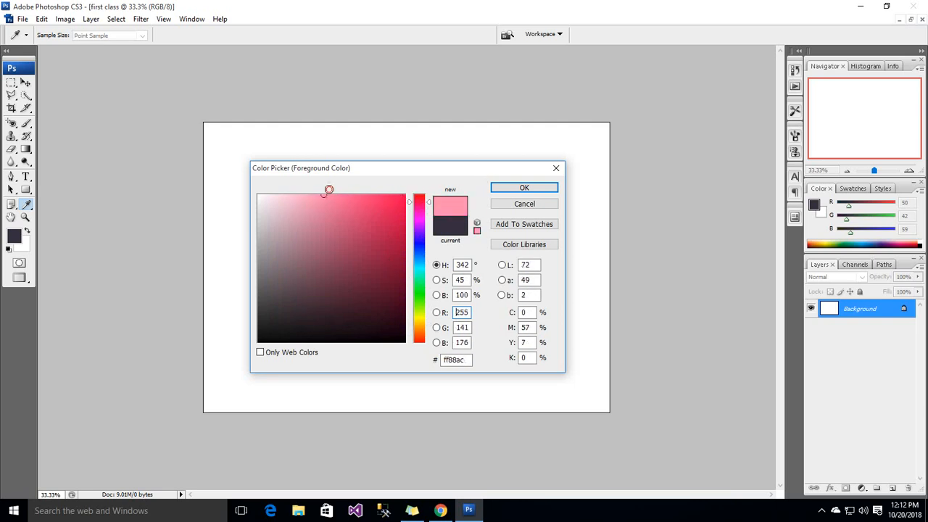
click(524, 188)
key(v)
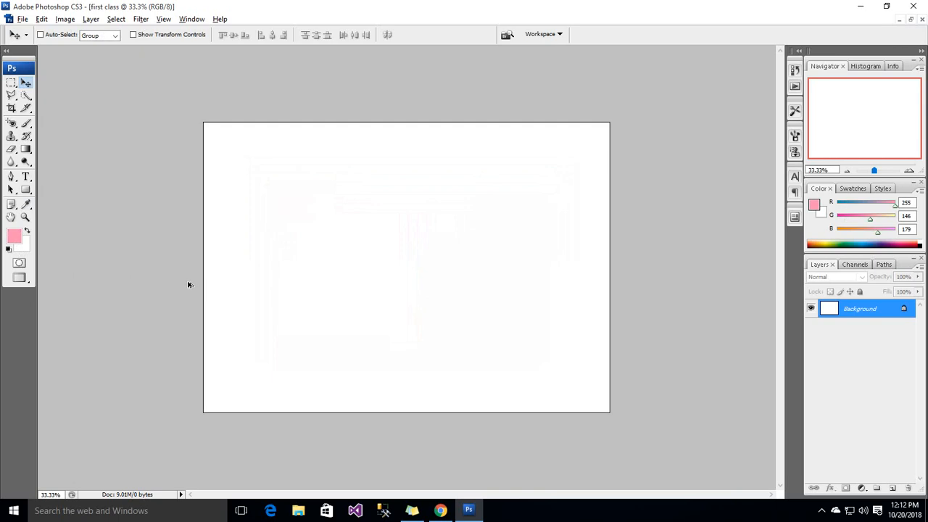
key(alt+BackSpace)
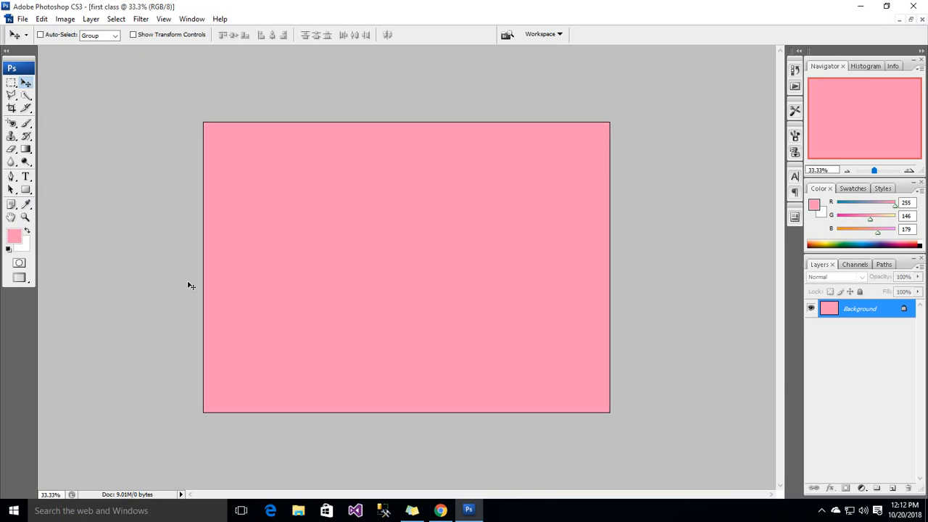
Step: Draw a rectangular selection slightly above and left of the canvas centre, and fill it with white on a new layer
click(11, 84)
click(38, 83)
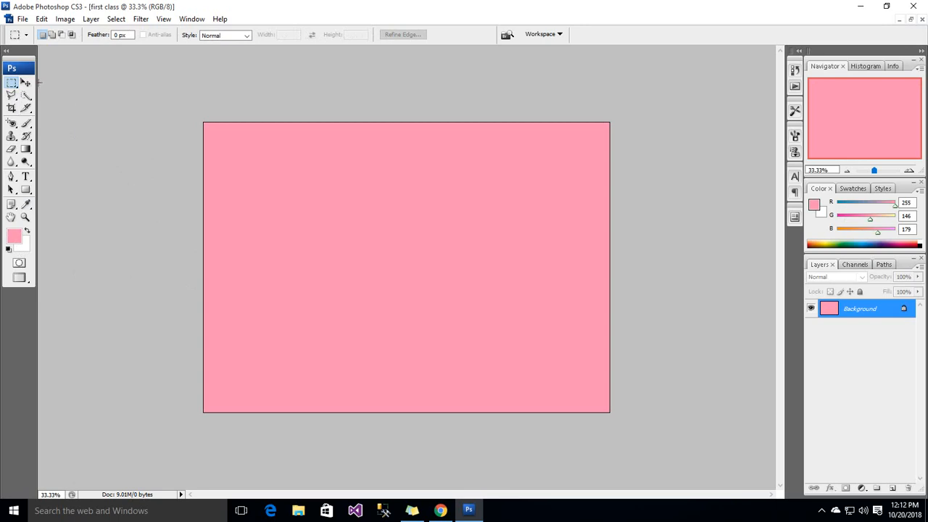
click(12, 84)
click(41, 86)
drag(302, 180, 430, 249)
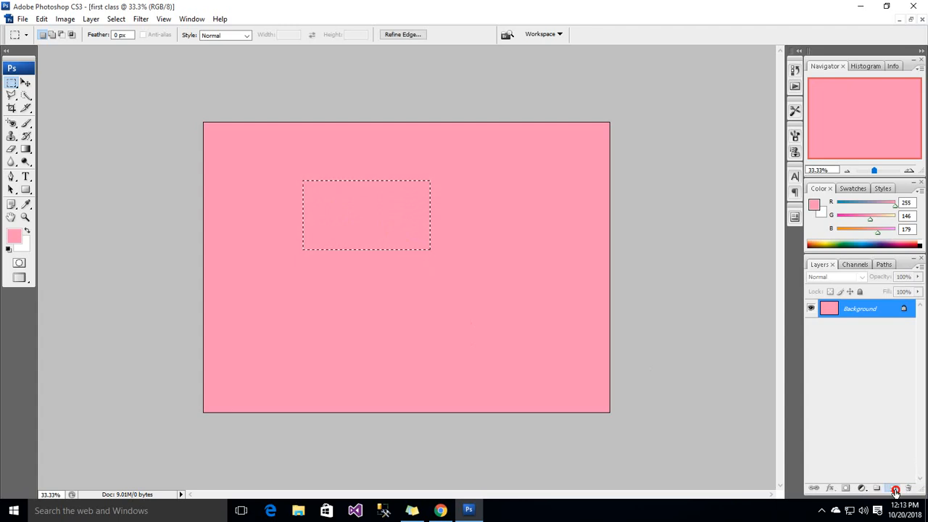
click(893, 489)
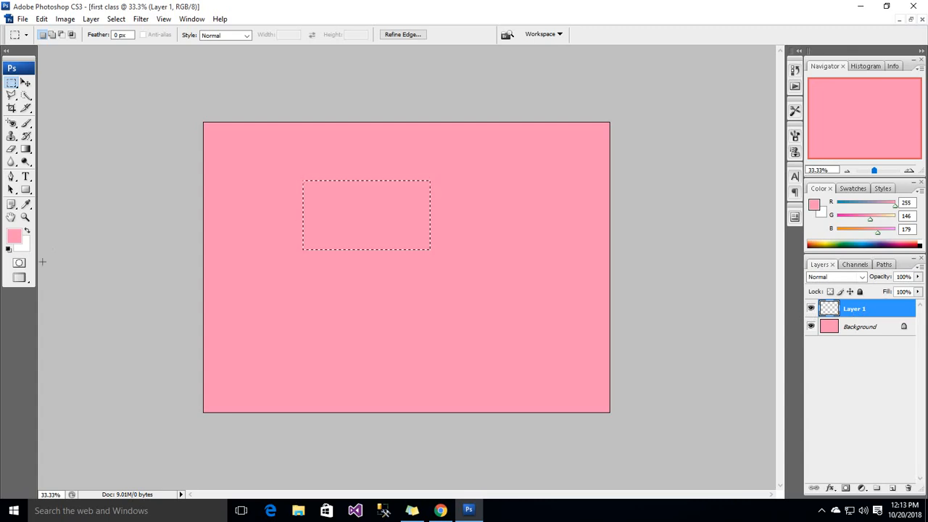
key(ctrl+BackSpace)
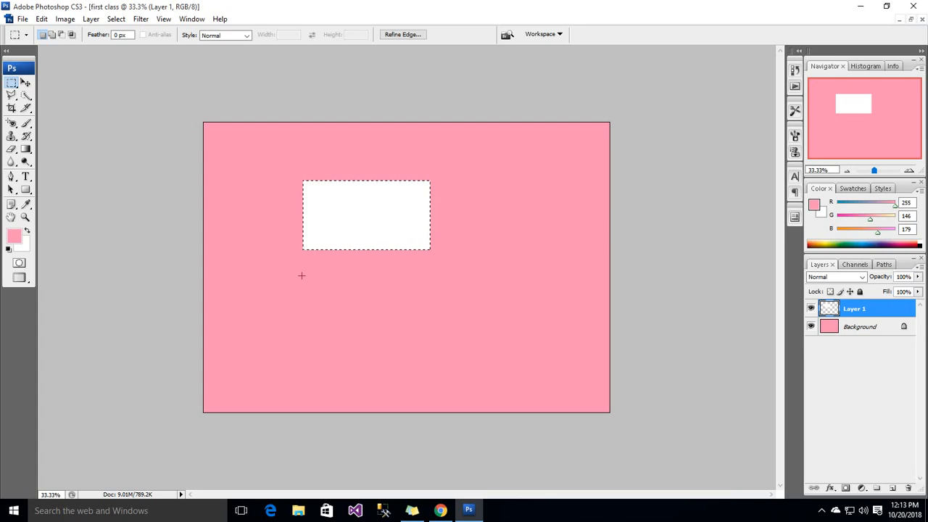
Step: Move the white rectangle on Layer 1 to the canvas's upper-left area with the Move tool
click(830, 327)
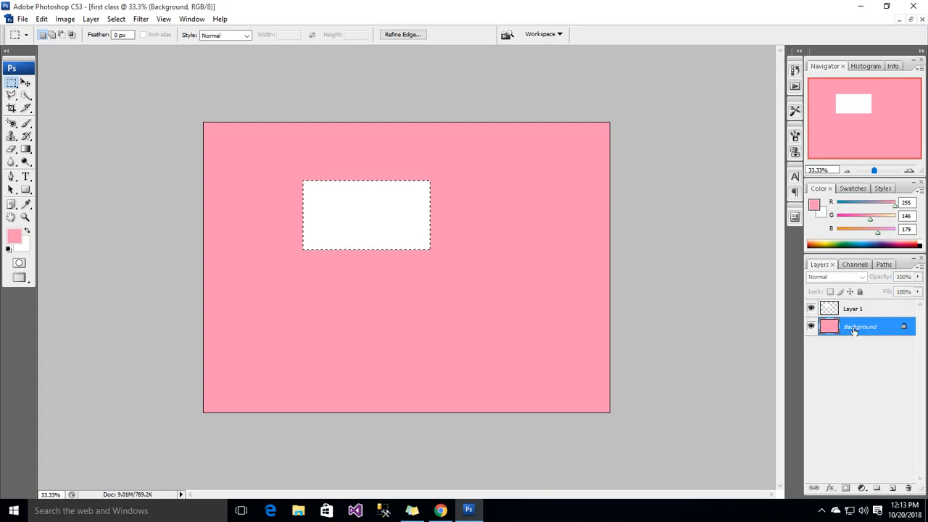
click(852, 312)
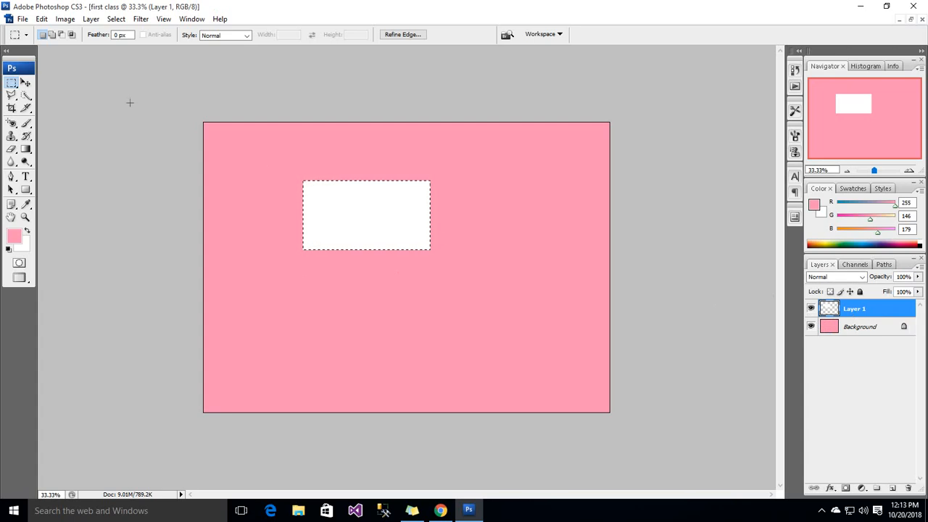
click(25, 82)
drag(389, 198, 321, 192)
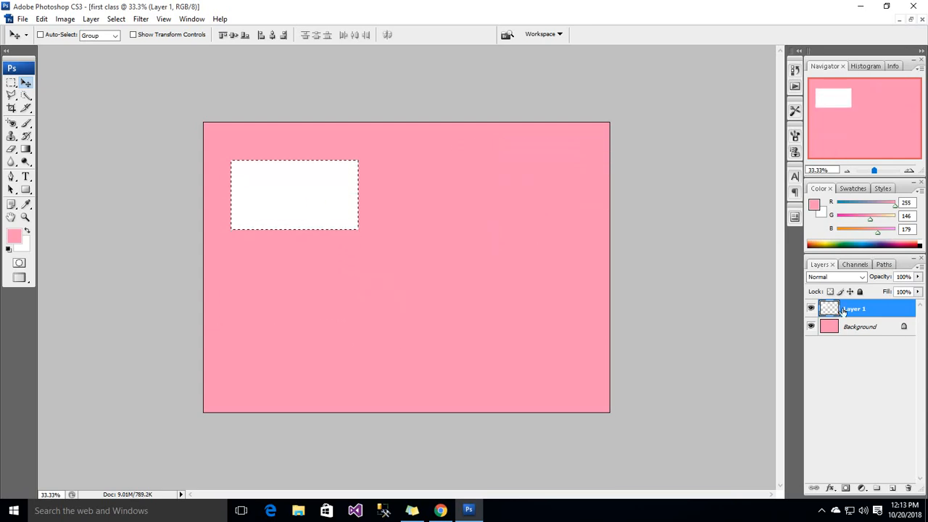
Step: Hide and show Layer 1 several times to examine what it contributes to the image, leaving it shown
click(811, 309)
click(811, 309)
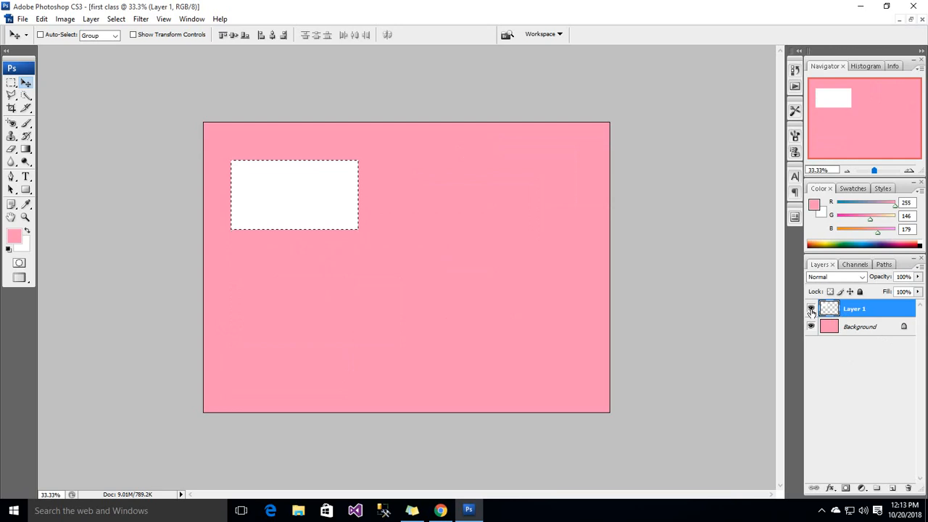
click(811, 309)
click(811, 309)
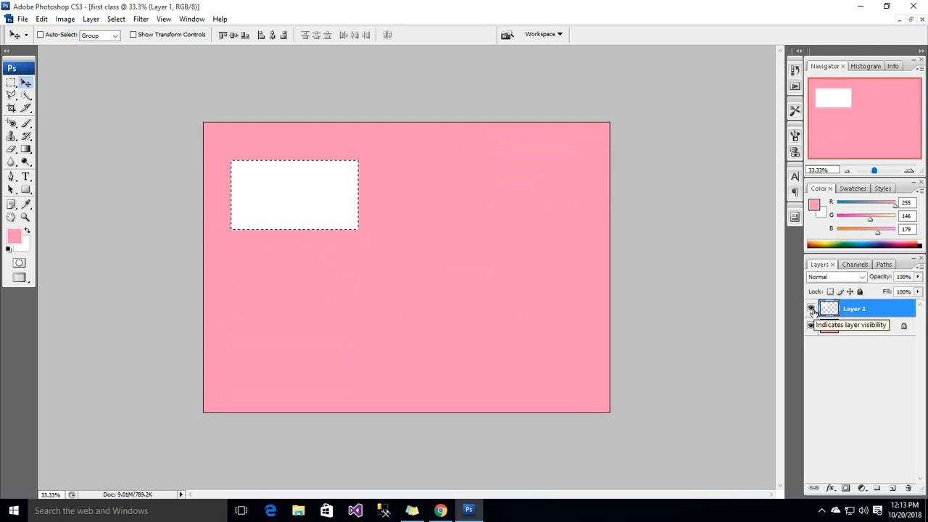
click(811, 309)
click(812, 309)
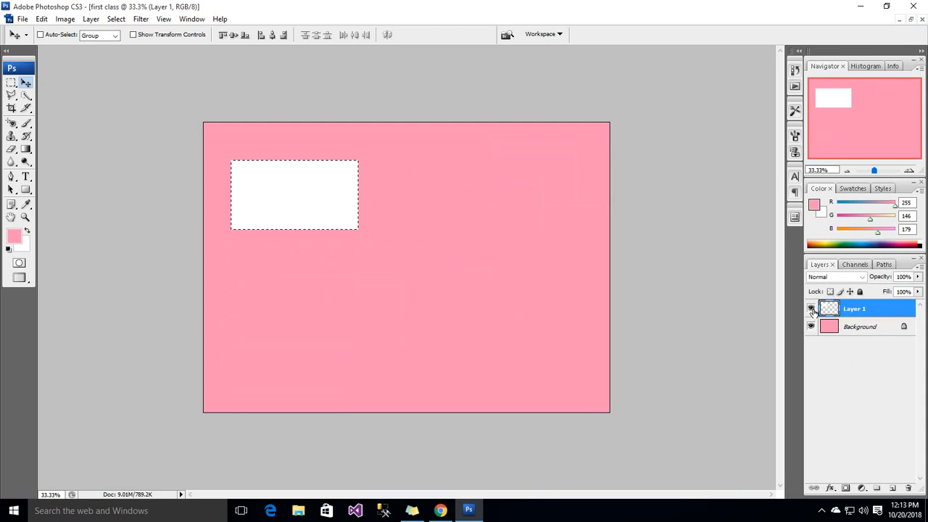
click(811, 309)
click(811, 309)
click(811, 309)
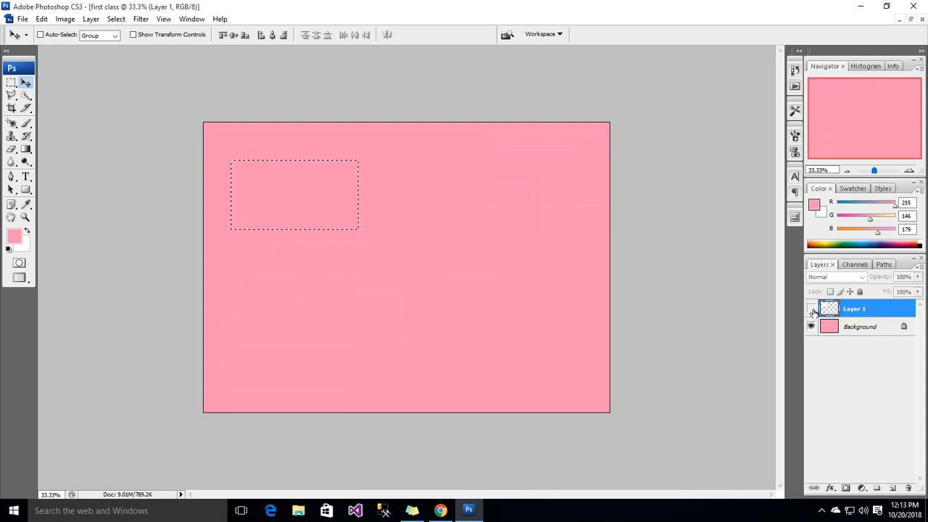
click(811, 309)
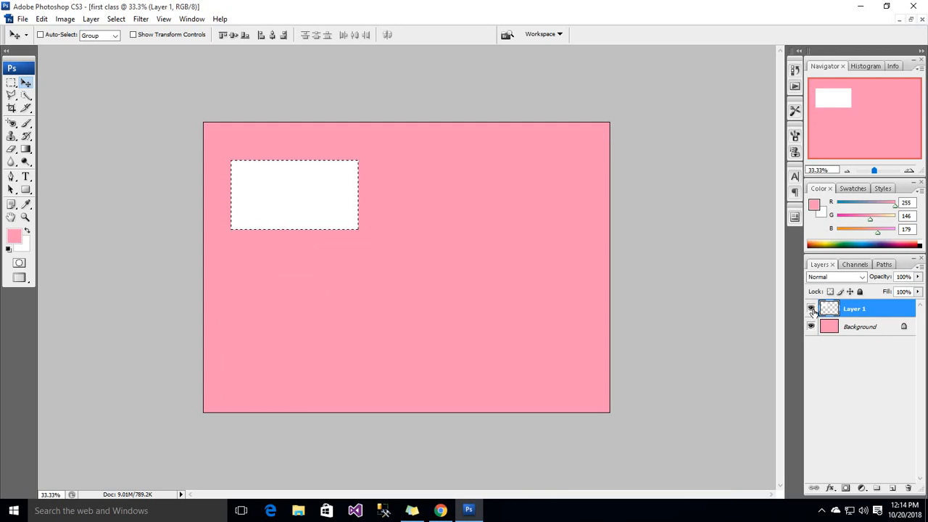
Step: Deselect the white rectangle and move it to the canvas's upper-right corner area
key(ctrl+d)
drag(338, 219, 563, 182)
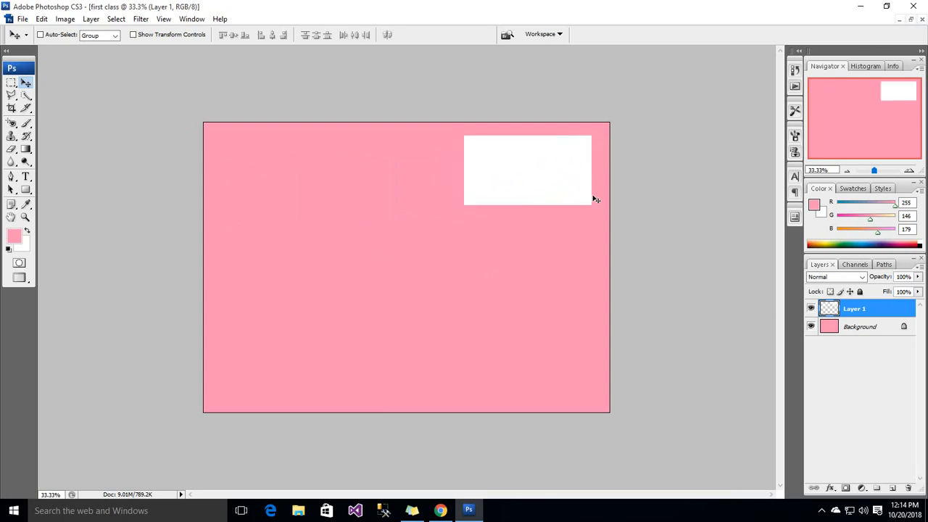
Step: Set the foreground colour to yellow-green (R 210, G 255, B 0)
click(14, 235)
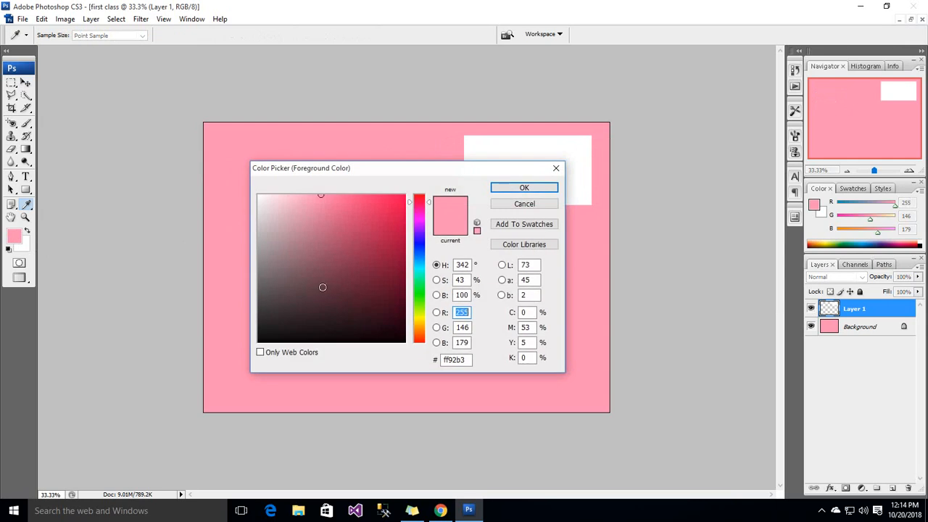
drag(389, 248, 407, 195)
drag(421, 308, 425, 317)
click(524, 188)
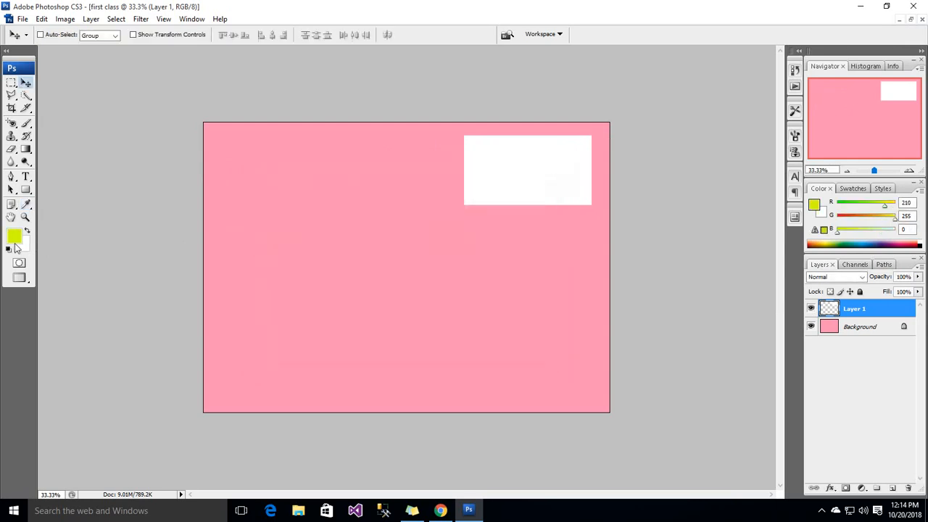
Step: Draw a nearly circular elliptical selection beside the white rectangle, and fill it with the yellow-green foreground colour on a new layer
click(11, 83)
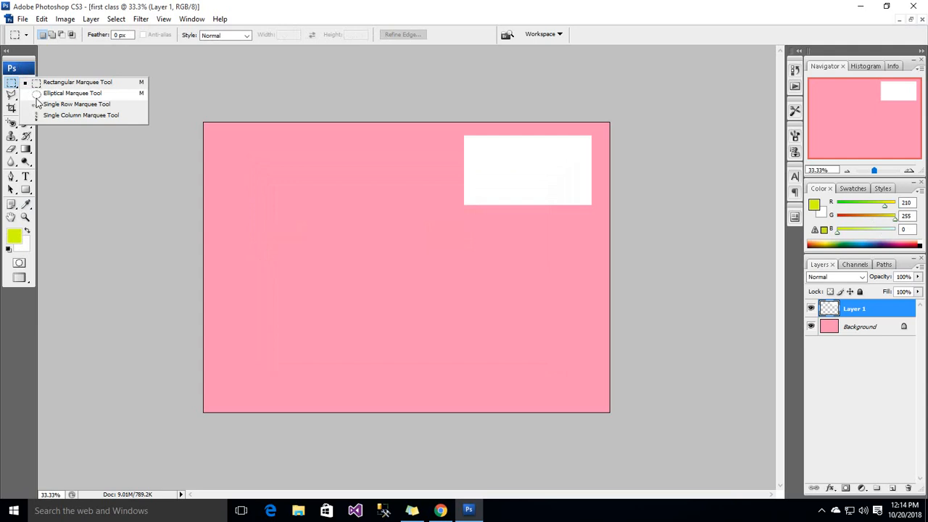
click(45, 94)
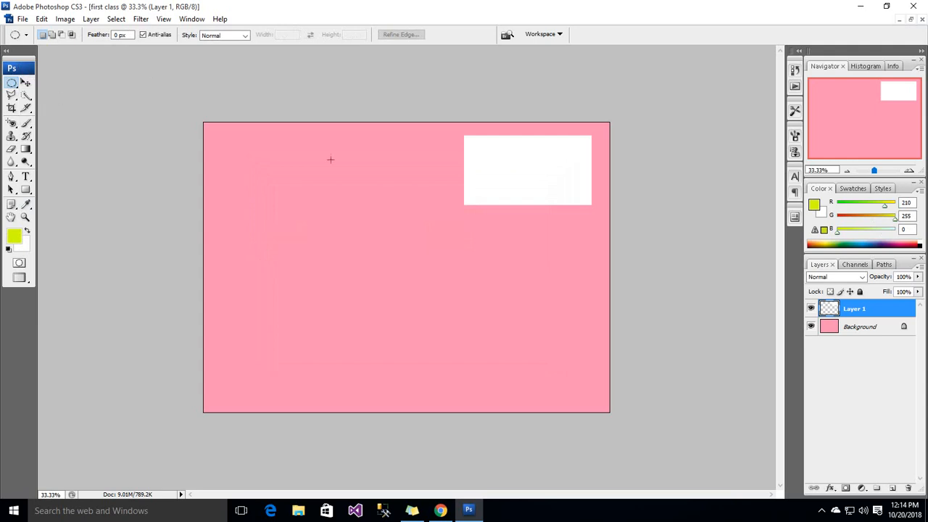
drag(443, 141, 364, 216)
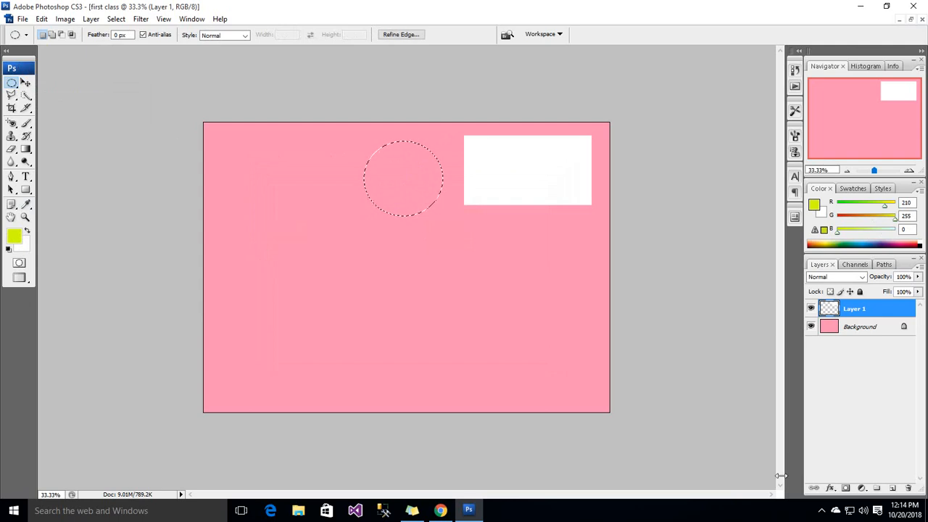
click(896, 488)
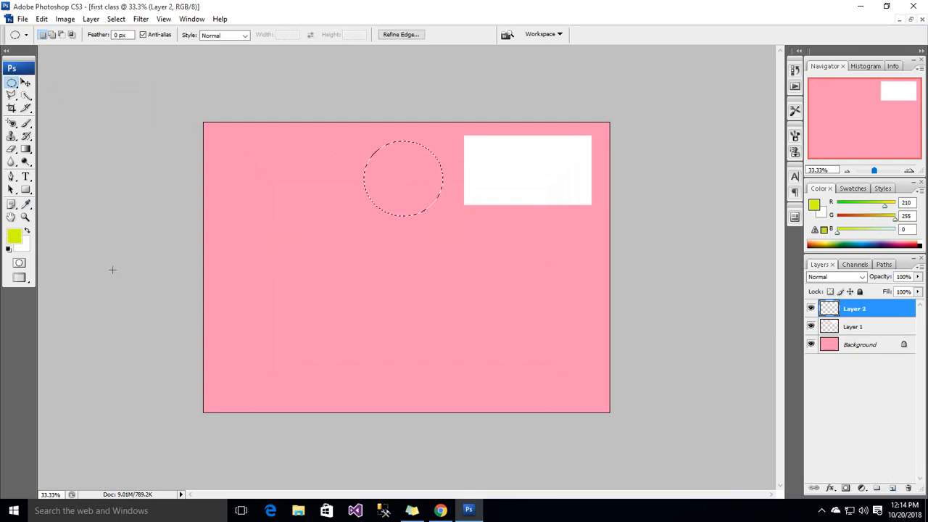
key(alt)
key(alt+BackSpace)
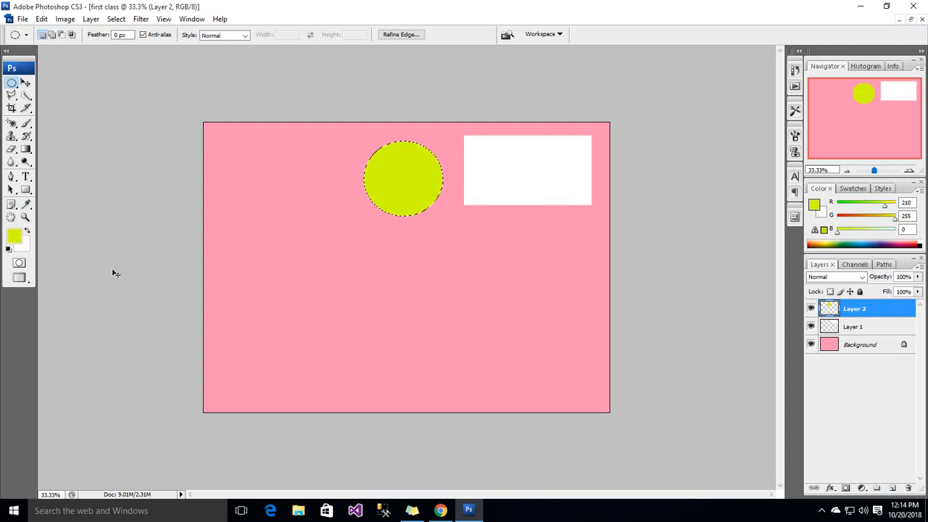
Step: Deselect the yellow-green circle and move it below the white rectangle with the Move tool
click(250, 259)
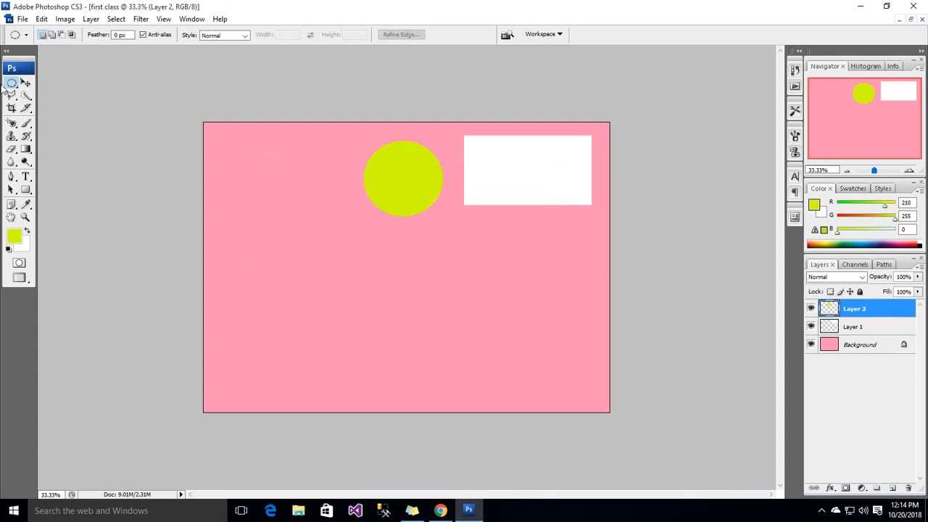
click(26, 84)
drag(392, 173, 527, 257)
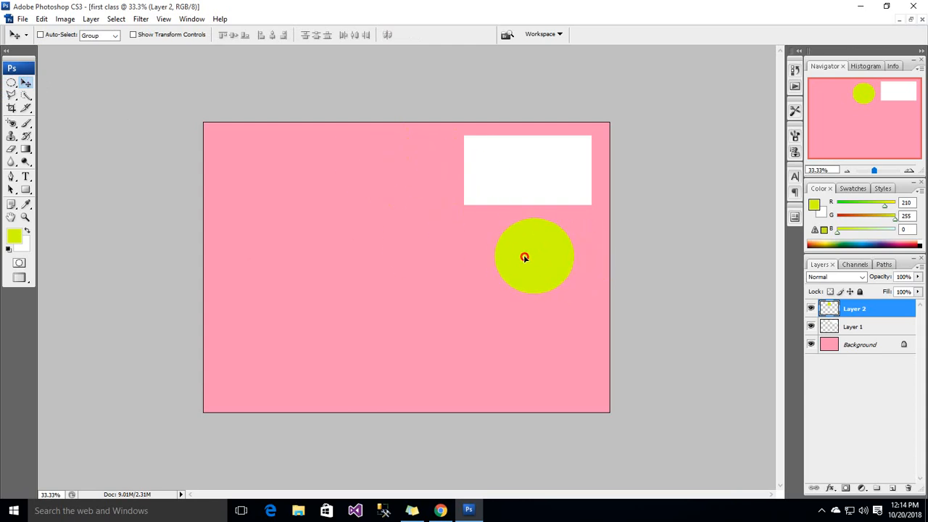
Step: Select a single row of pixels between the white rectangle and the circle, and add a new layer
click(10, 83)
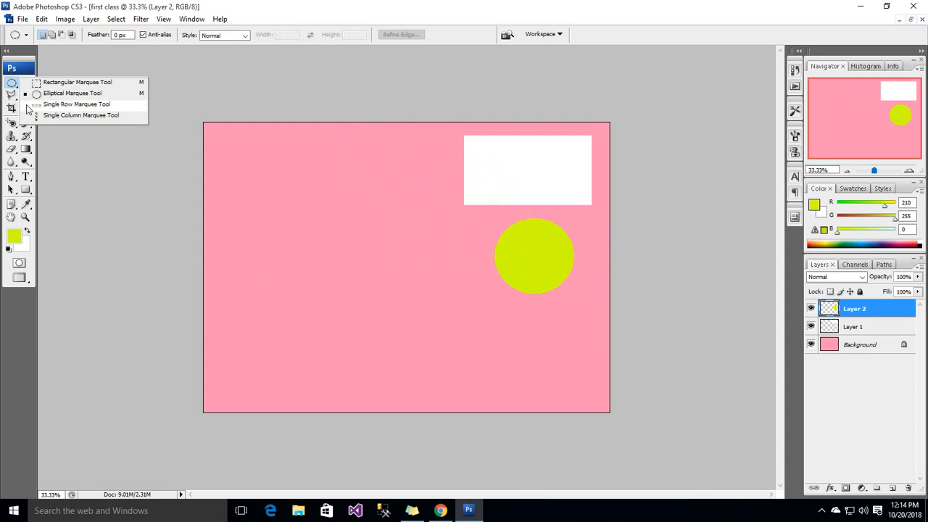
click(27, 105)
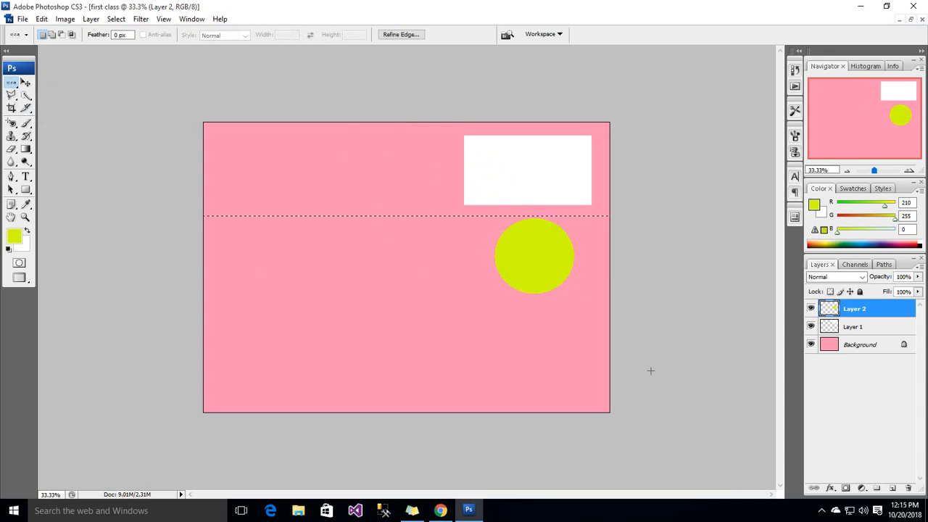
click(893, 487)
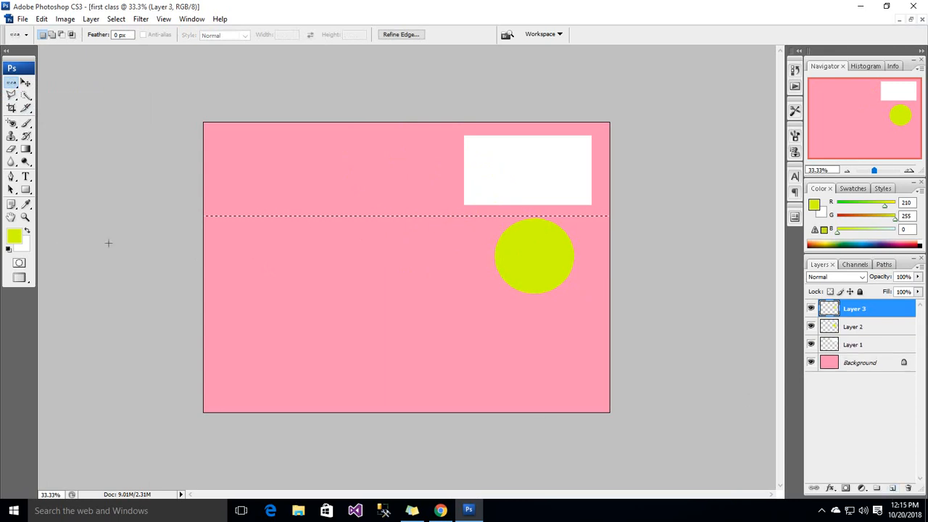
Step: Set the foreground colour to black and fill the single-row selection on Layer 3, clearing the selection
click(14, 236)
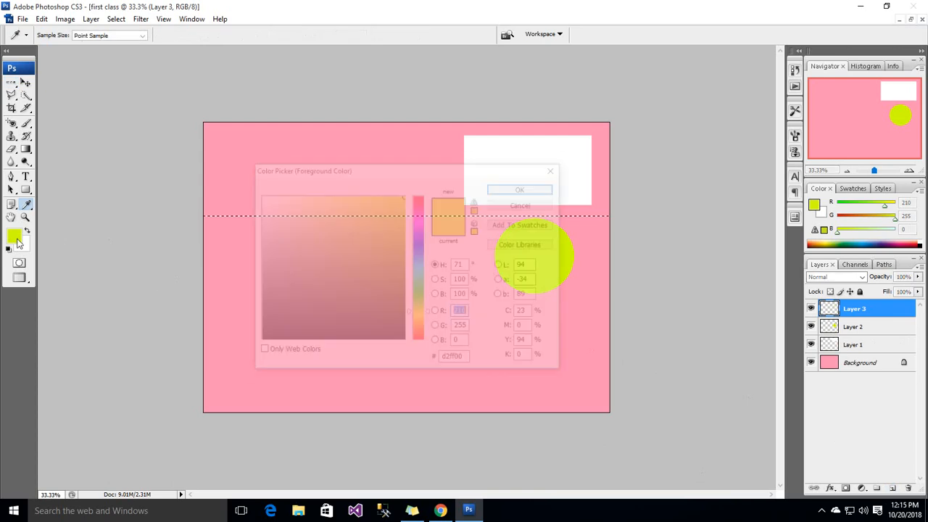
click(259, 341)
click(524, 189)
key(m)
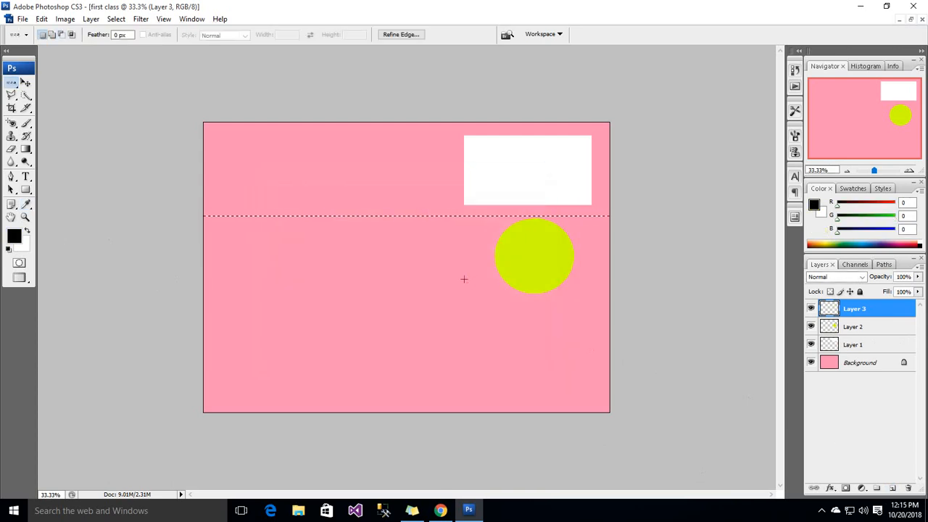
click(464, 279)
key(v)
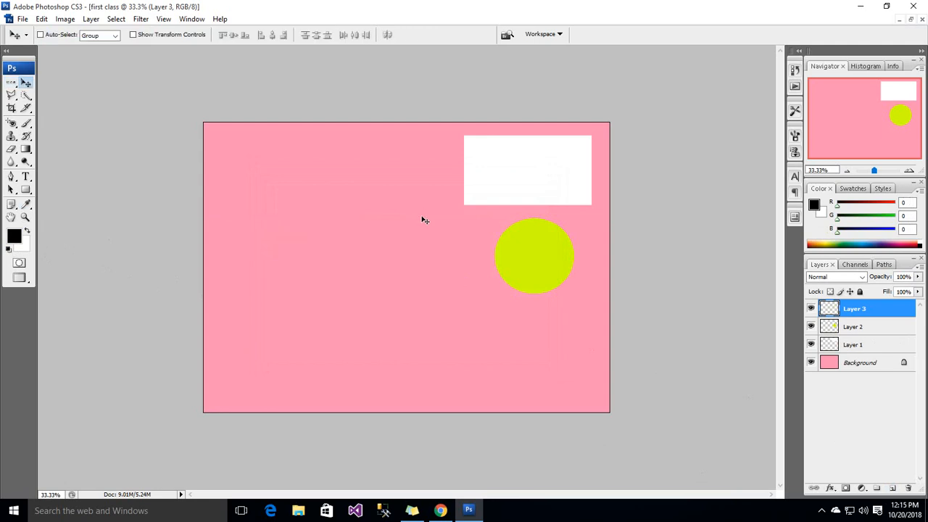
Step: Toggle Layer 3's visibility off and on, and inspect the black horizontal line up close
click(810, 308)
click(810, 308)
scroll(394, 220, up, 6)
scroll(394, 220, up, 2)
scroll(411, 191, down, 4)
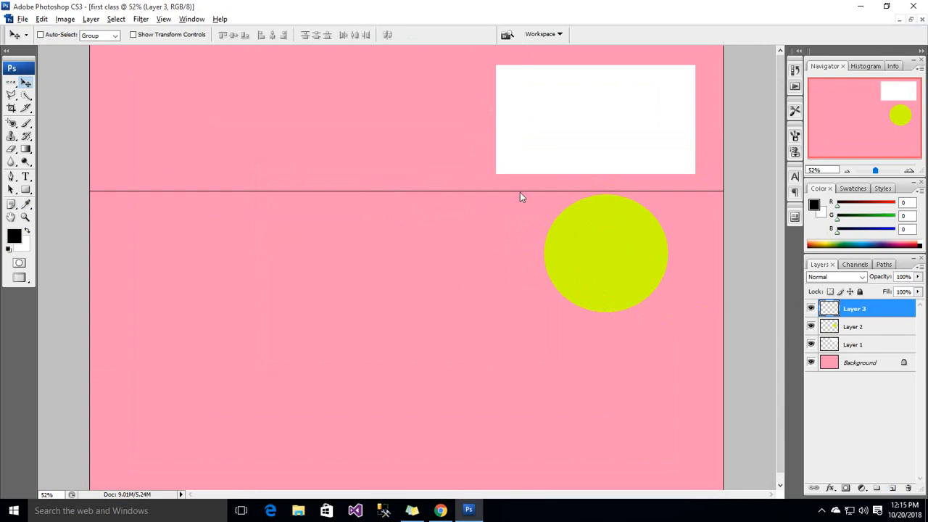
scroll(482, 222, down, 3)
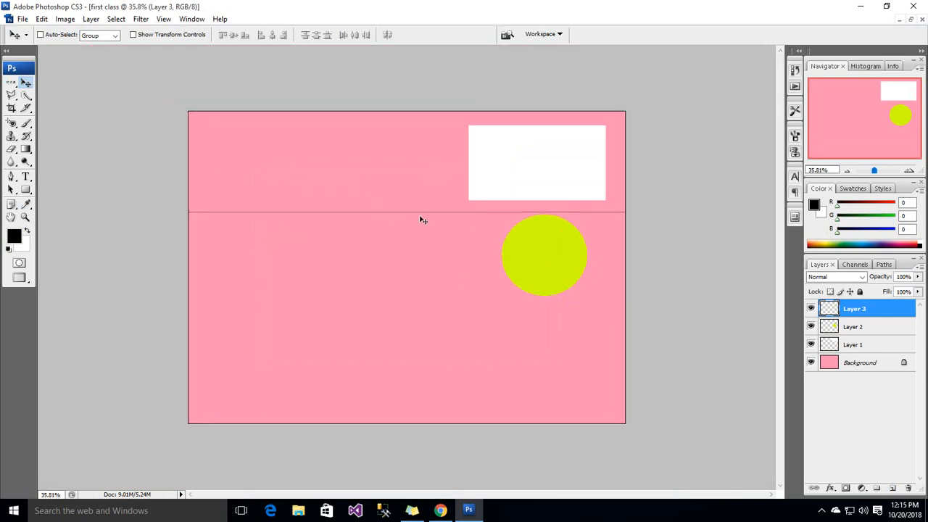
Step: Select a single column of pixels in the empty part of the canvas and fill it with black on a new layer
click(12, 83)
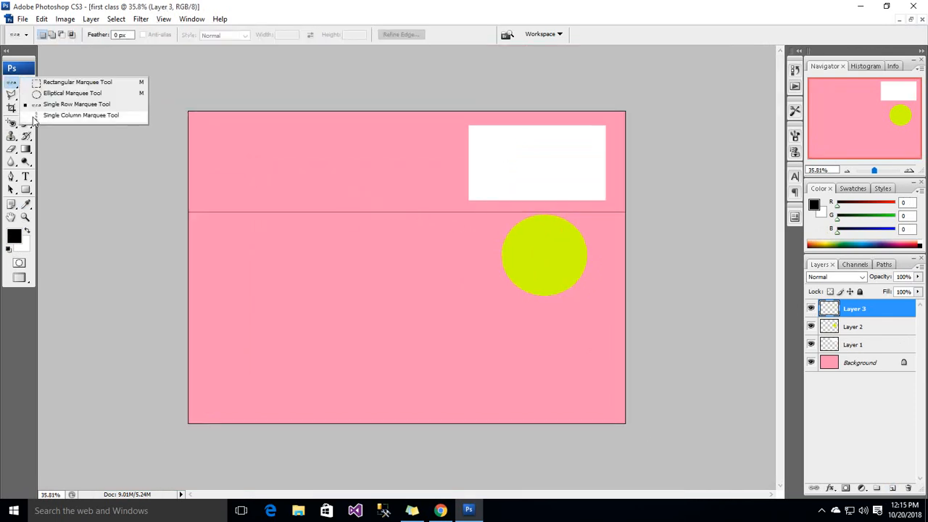
click(33, 116)
click(259, 266)
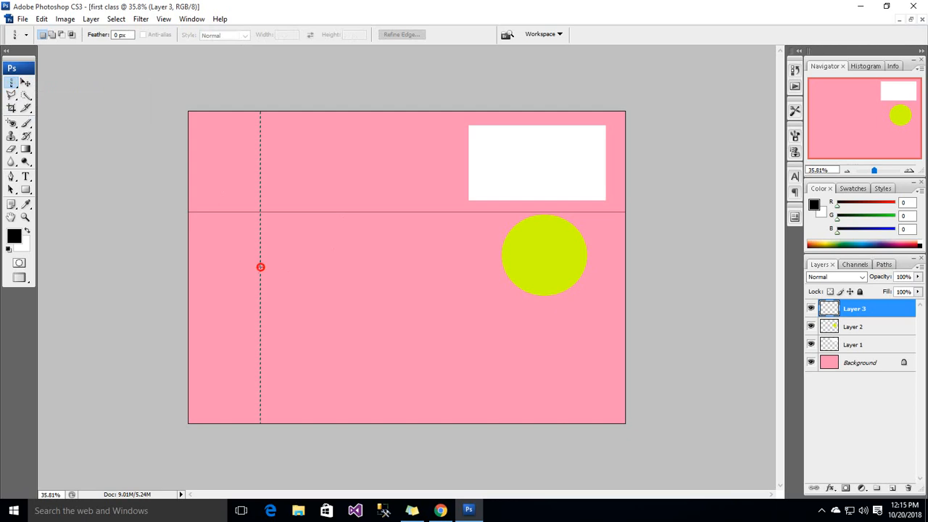
click(893, 488)
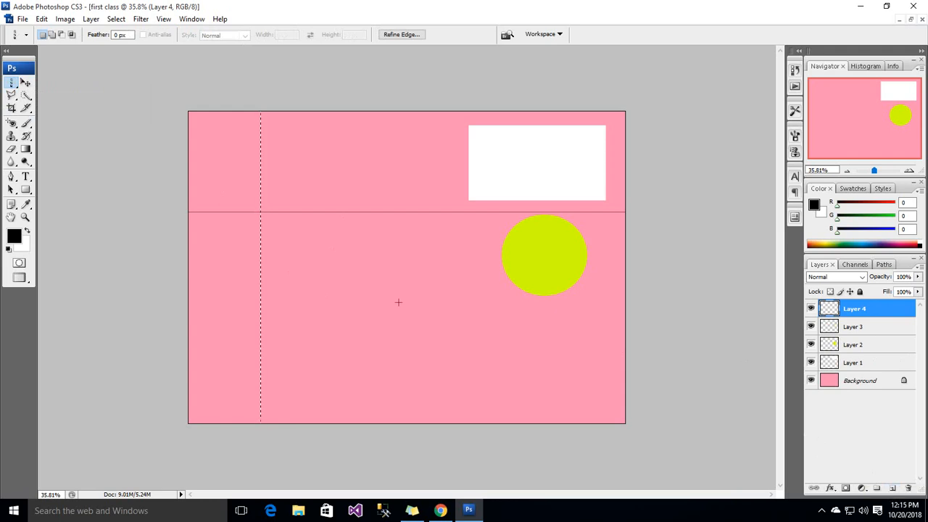
key(alt+BackSpace)
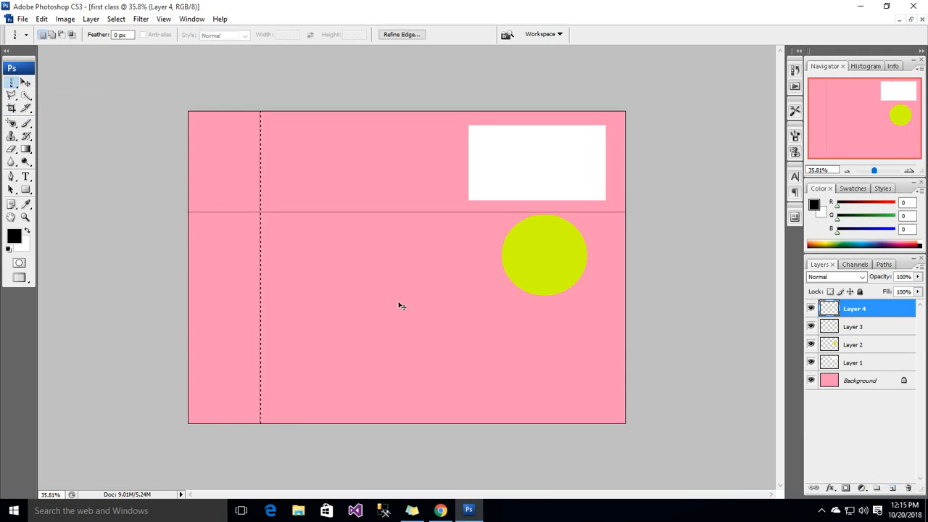
Step: Deselect the vertical line and move it to near the middle of the canvas with the Move tool
key(ctrl+d)
key(v)
drag(267, 245, 395, 236)
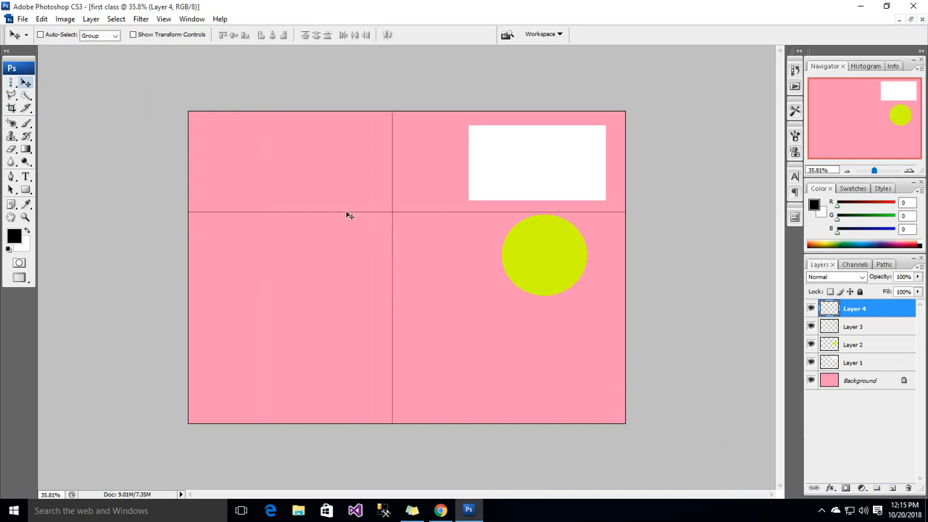
Step: Try to pick the horizontal line's layer directly from the canvas
right_click(349, 216)
click(355, 221)
right_click(353, 215)
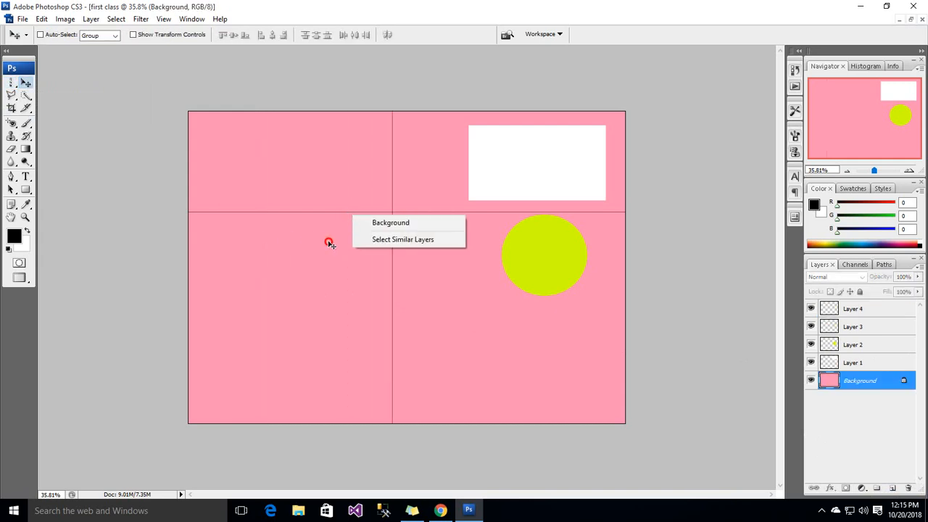
key(Escape)
Step: Select Layer 3 and toggle its visibility off and on to check that it holds the horizontal line
click(872, 344)
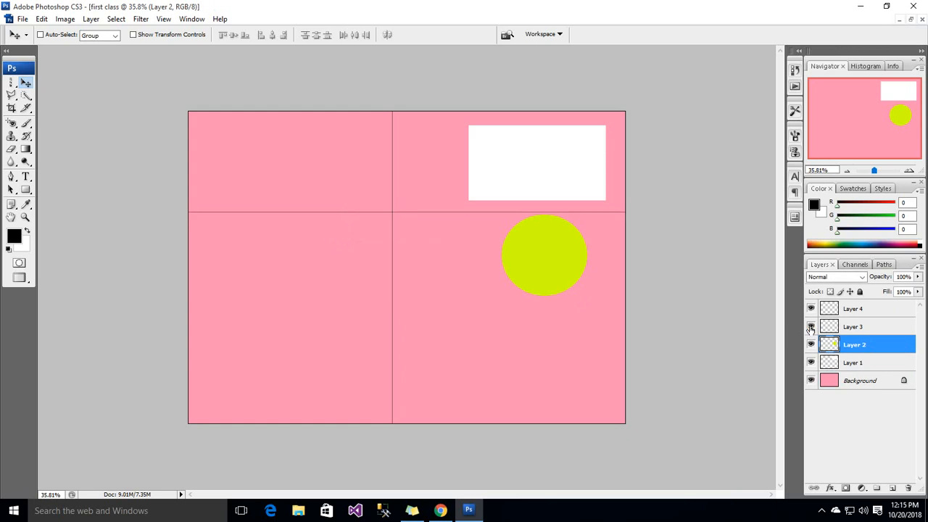
click(834, 327)
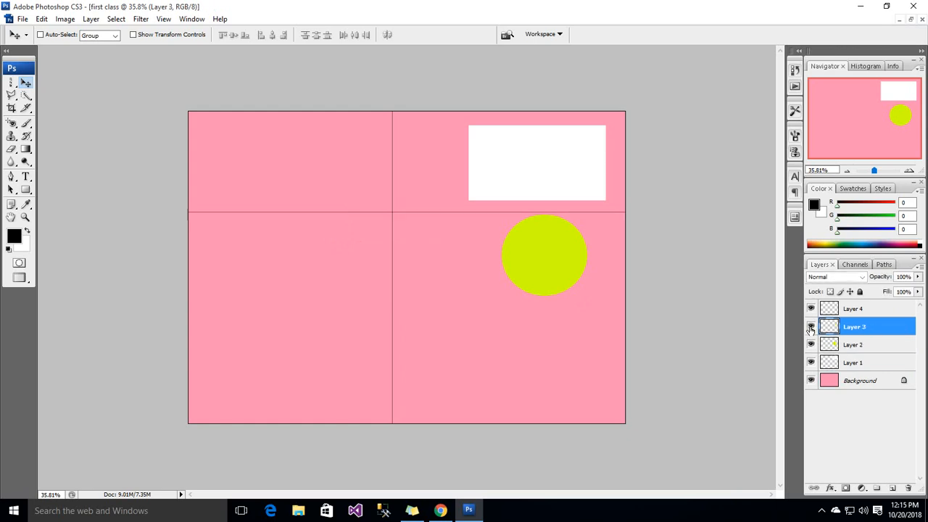
click(811, 328)
click(811, 330)
Step: Move the horizontal line lower on the canvas and undo the move
drag(413, 213, 409, 255)
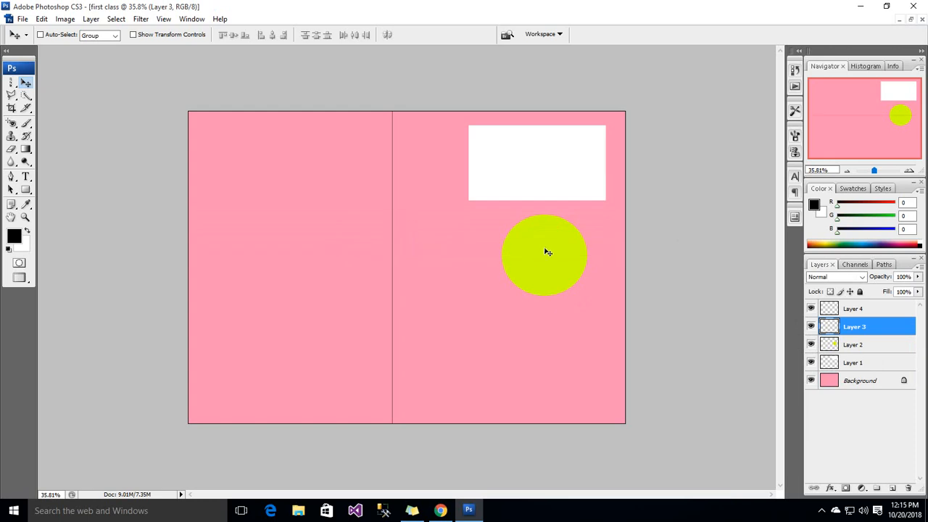
key(ctrl+z)
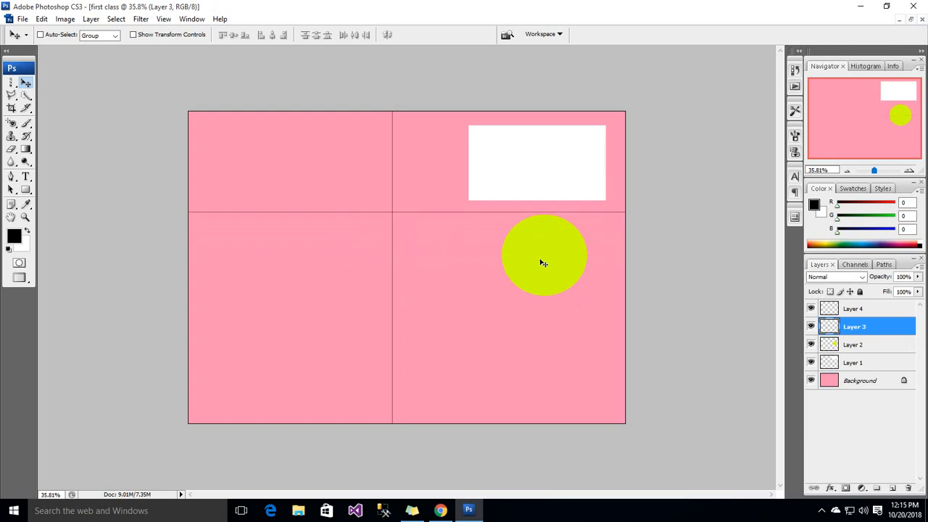
Step: Toggle Layer 2's visibility off and on repeatedly to examine which shape it holds
click(812, 345)
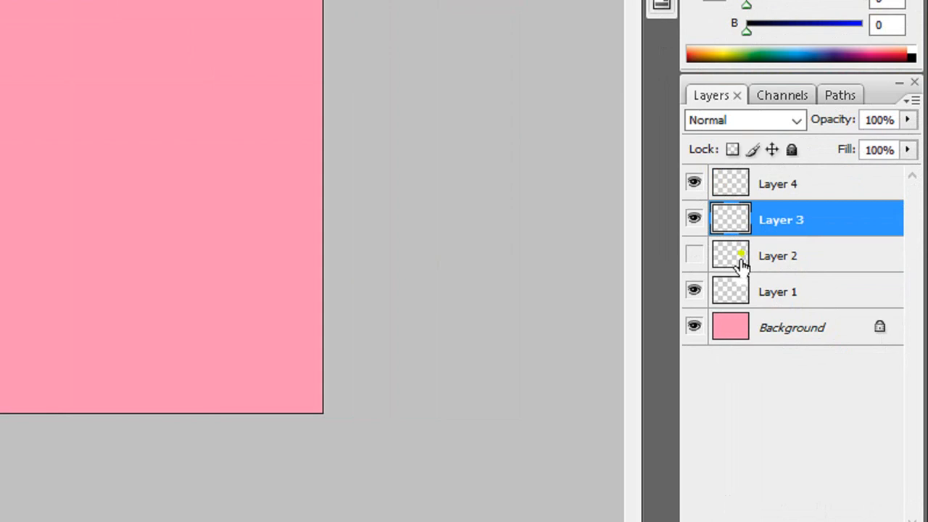
click(694, 255)
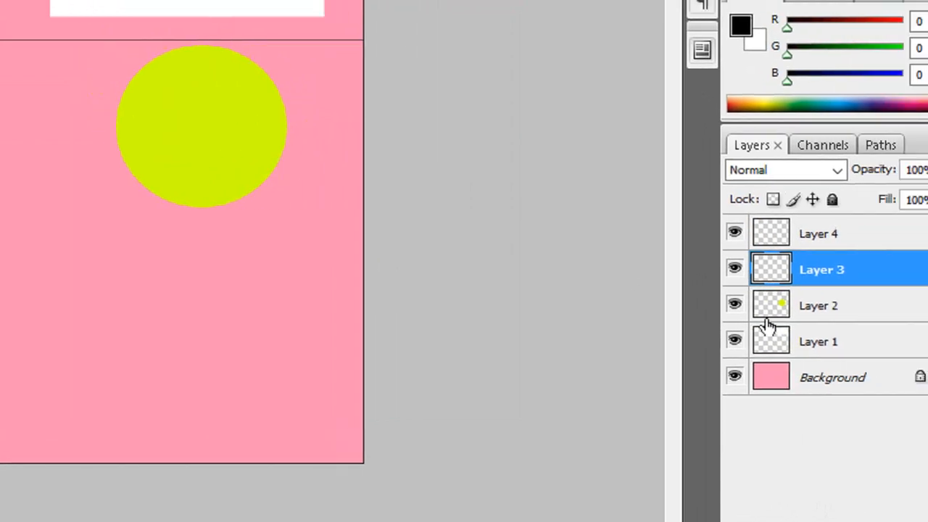
click(700, 309)
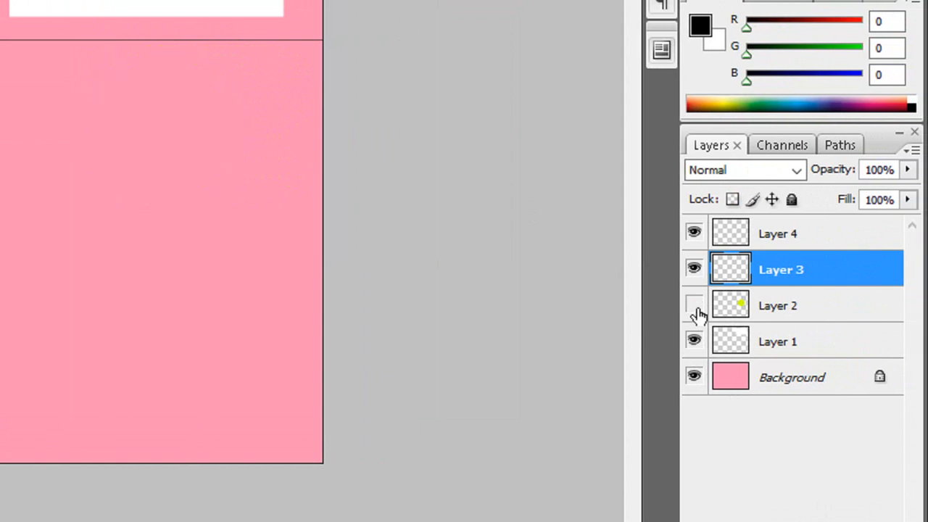
click(695, 308)
click(694, 307)
click(695, 308)
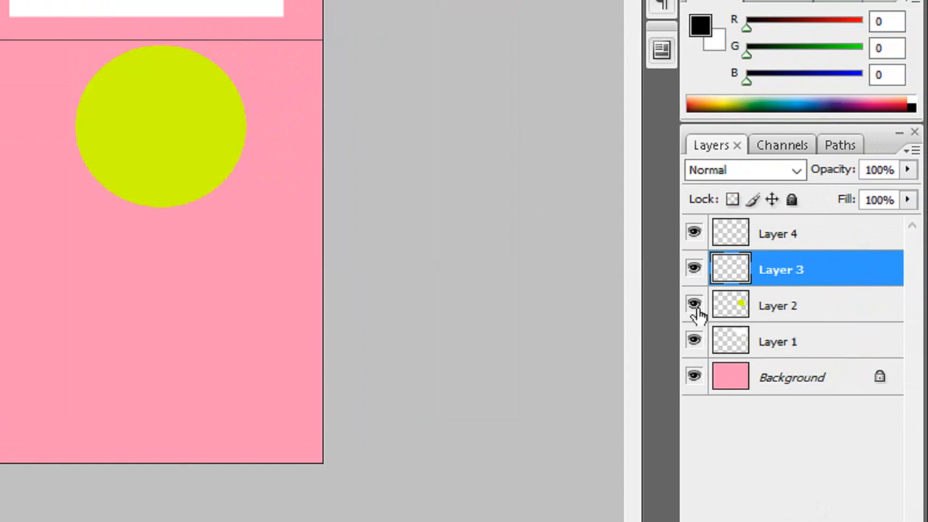
click(694, 307)
click(694, 307)
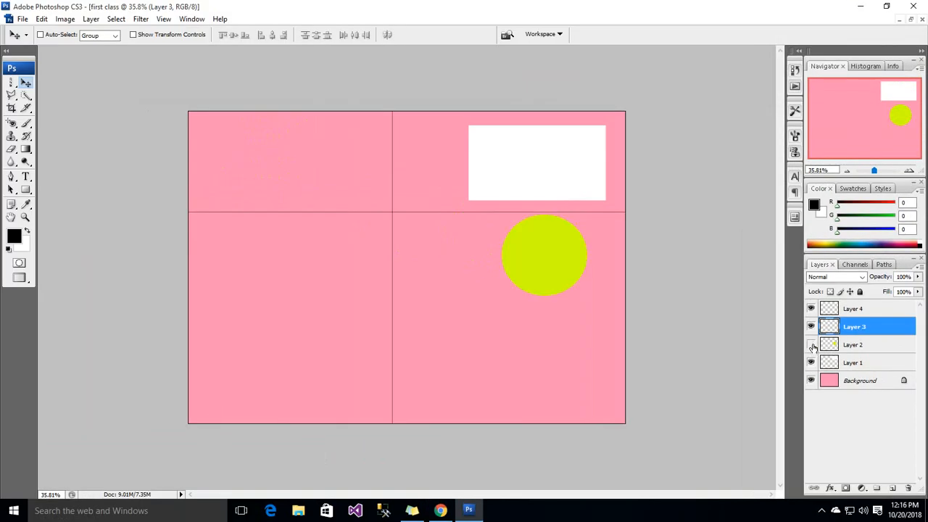
click(811, 345)
click(812, 345)
Step: Toggle Layer 1's visibility off and on to examine which shape it holds
click(812, 363)
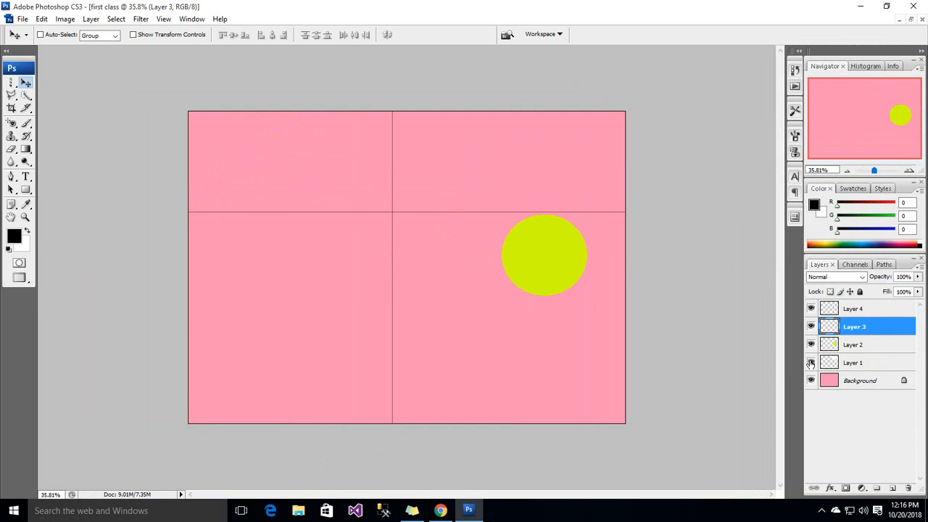
click(811, 363)
click(811, 362)
click(811, 362)
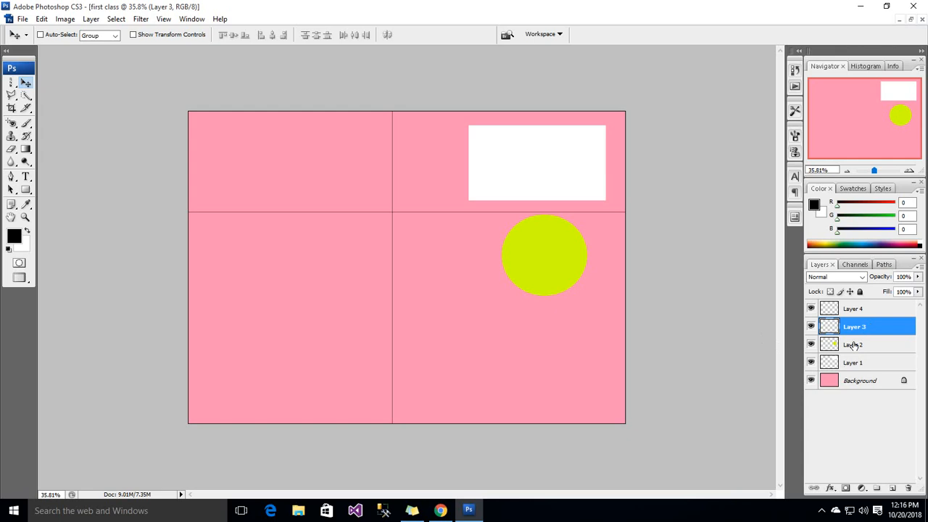
Step: Fill the whole of Layer 3 with black, toggle its visibility to compare the canvas, and undo the fill
key(alt+BackSpace)
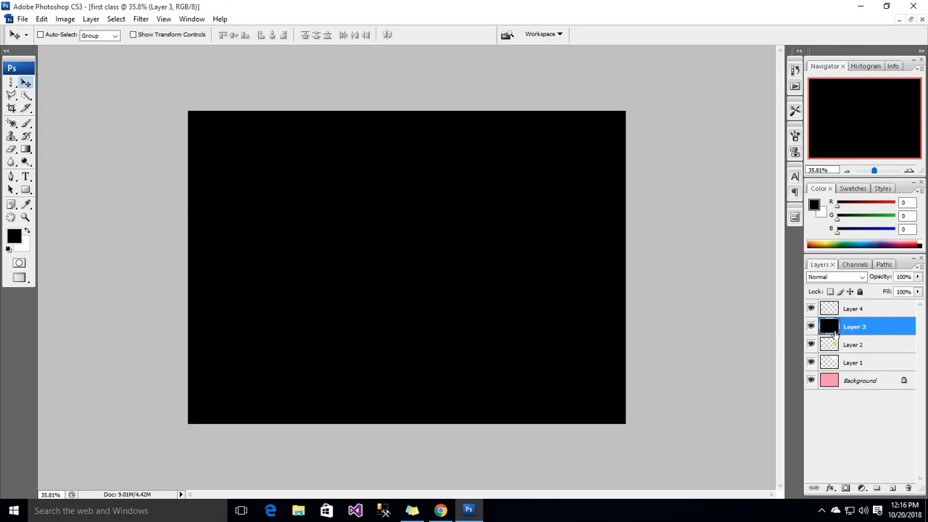
click(811, 327)
click(812, 327)
click(812, 327)
click(812, 327)
click(812, 327)
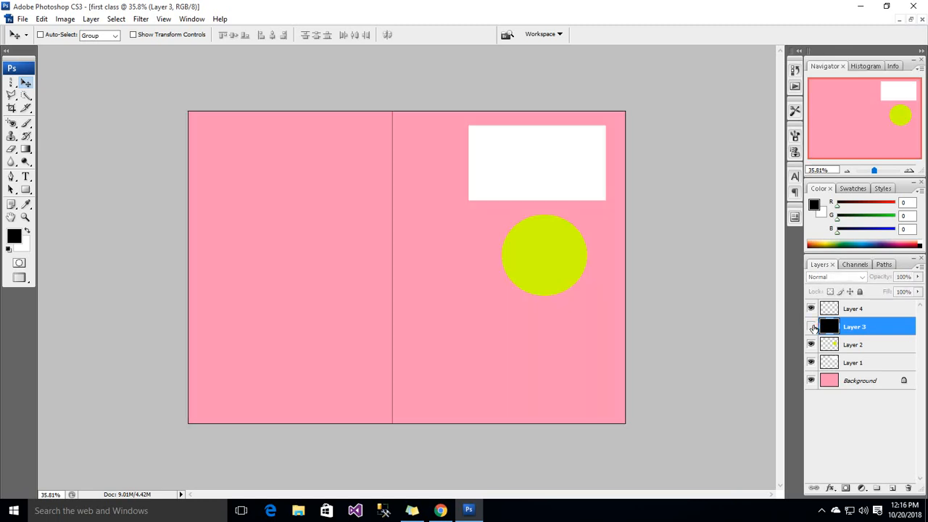
key(ctrl+z)
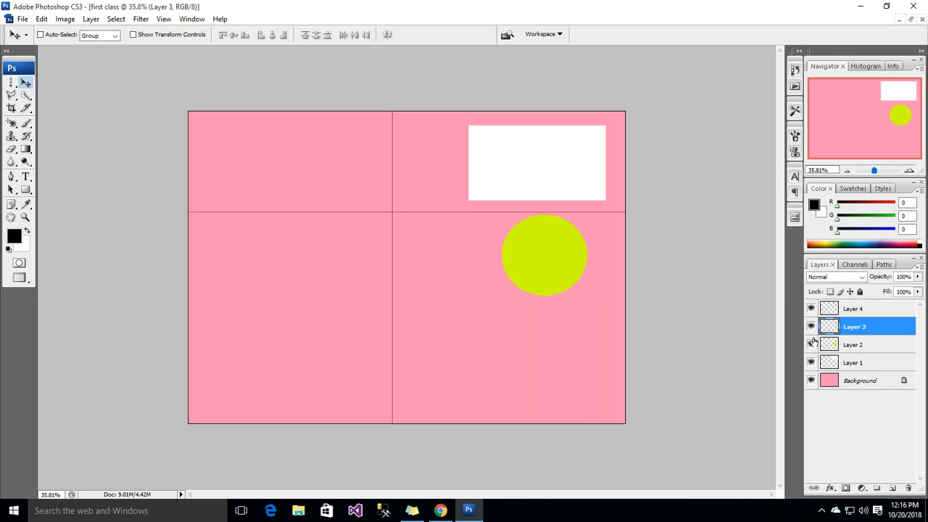
Step: Select Layer 4 and toggle its visibility off and on to check that it holds the vertical line
click(860, 313)
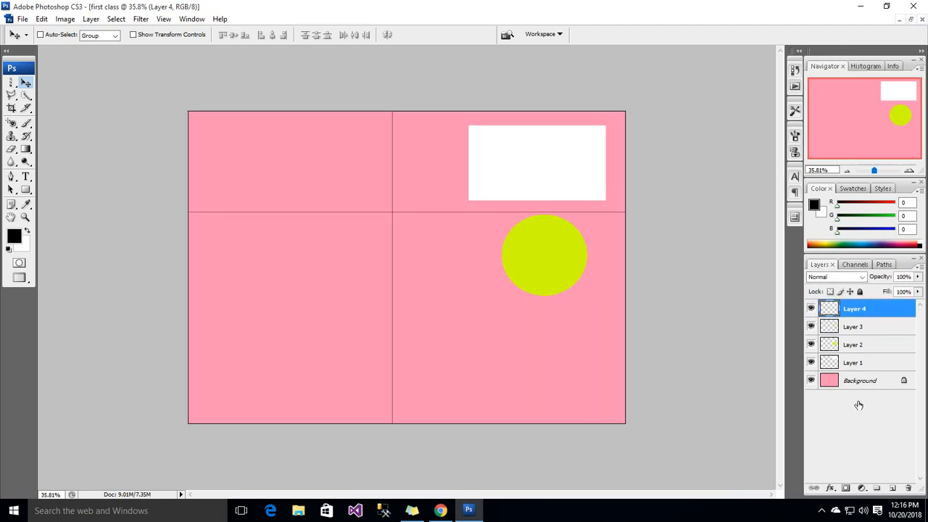
click(812, 309)
click(811, 309)
click(811, 309)
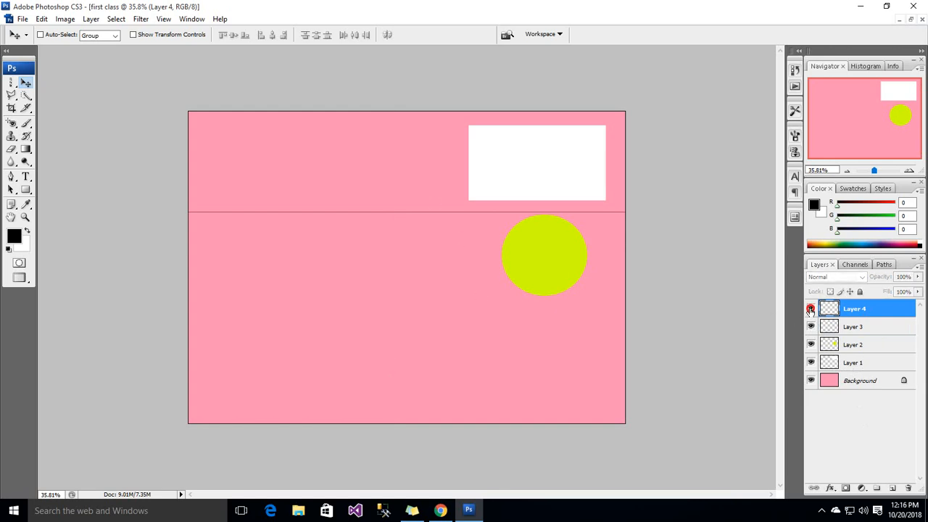
click(811, 309)
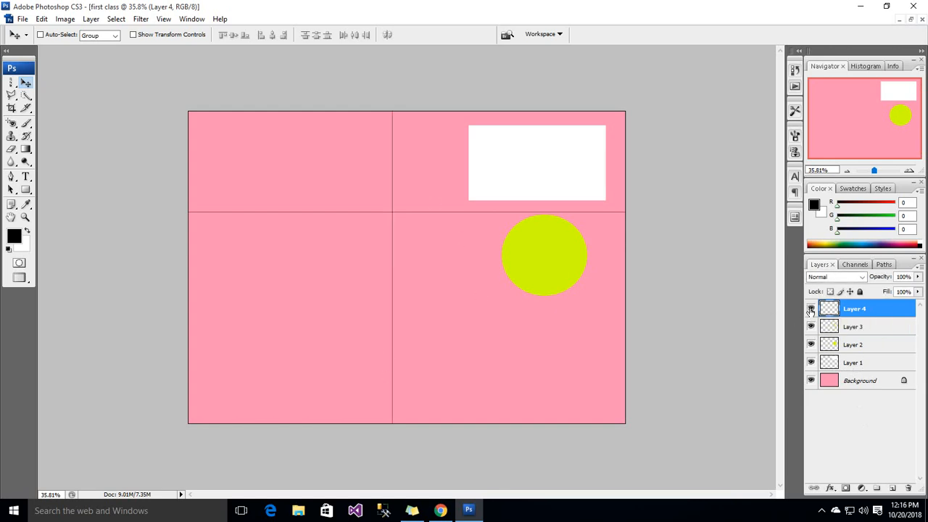
Step: Fill the whole of Layer 4 with the white background colour, select the covered layers one by one, and undo the fill
key(ctrl+BackSpace)
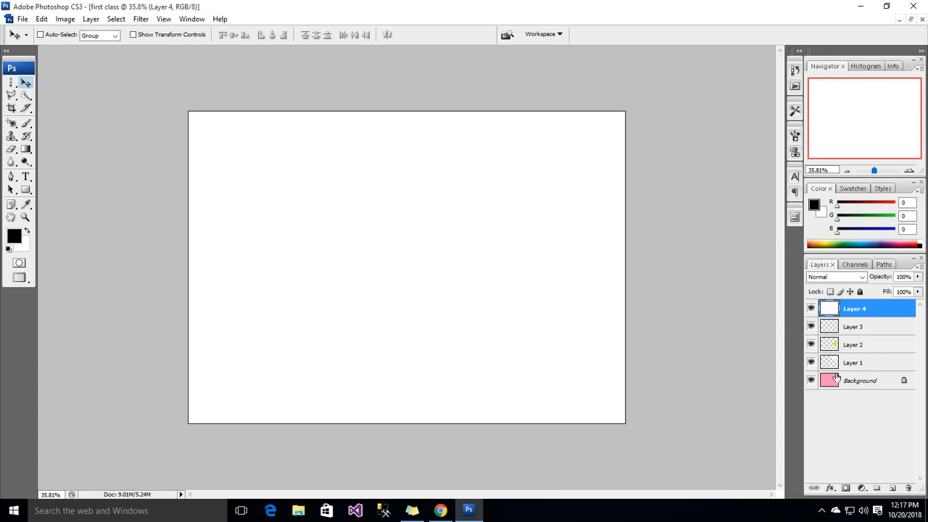
click(872, 328)
click(872, 345)
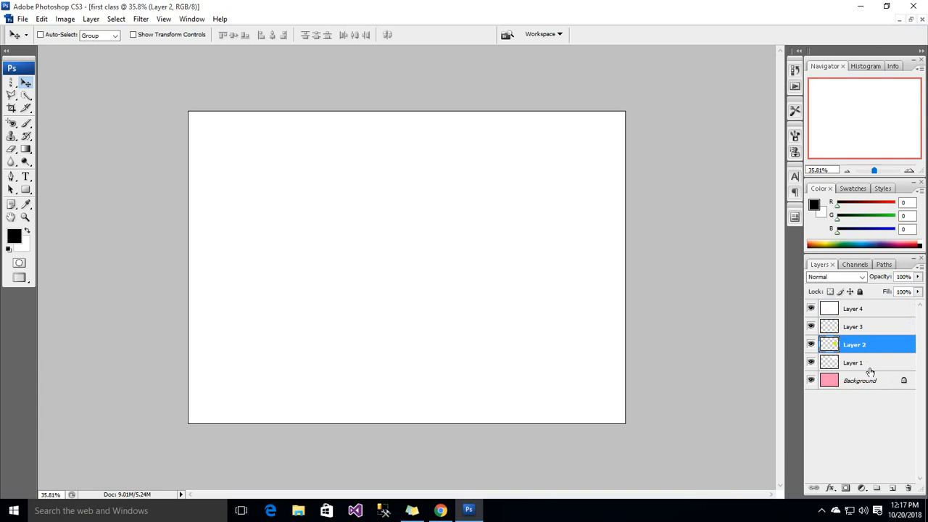
click(872, 362)
click(880, 330)
click(879, 343)
key(ctrl+z)
Step: Compare the canvas with the yellow-green circle's layer hidden and shown, and make Layer 2 the active layer
click(860, 333)
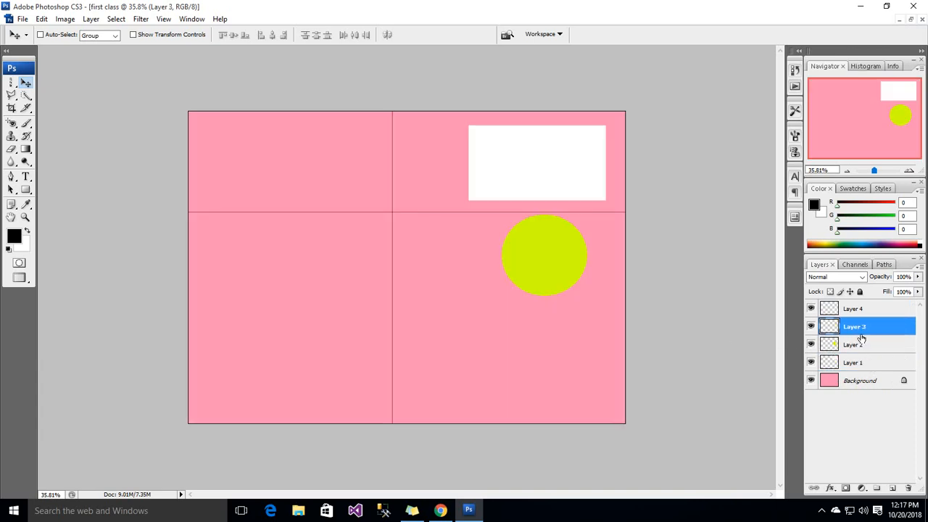
click(811, 345)
click(812, 345)
click(812, 345)
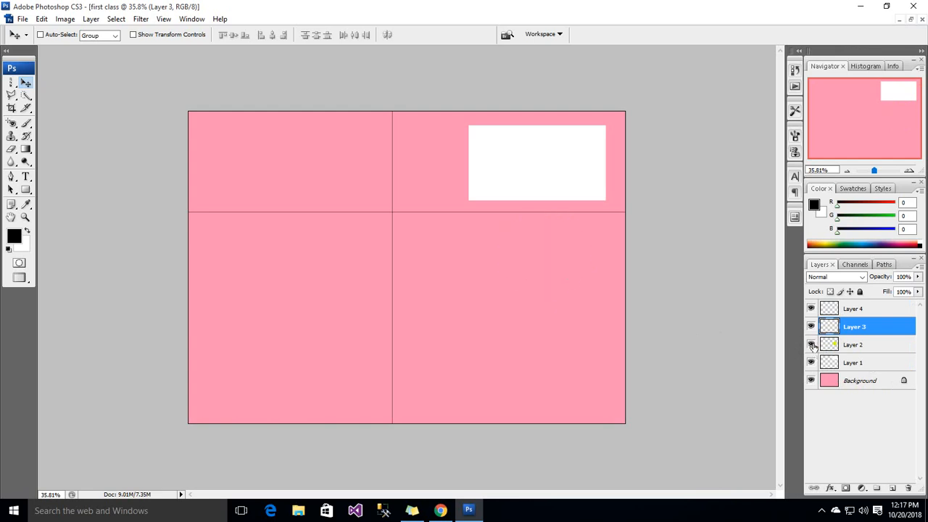
click(812, 345)
click(849, 349)
click(811, 346)
click(811, 346)
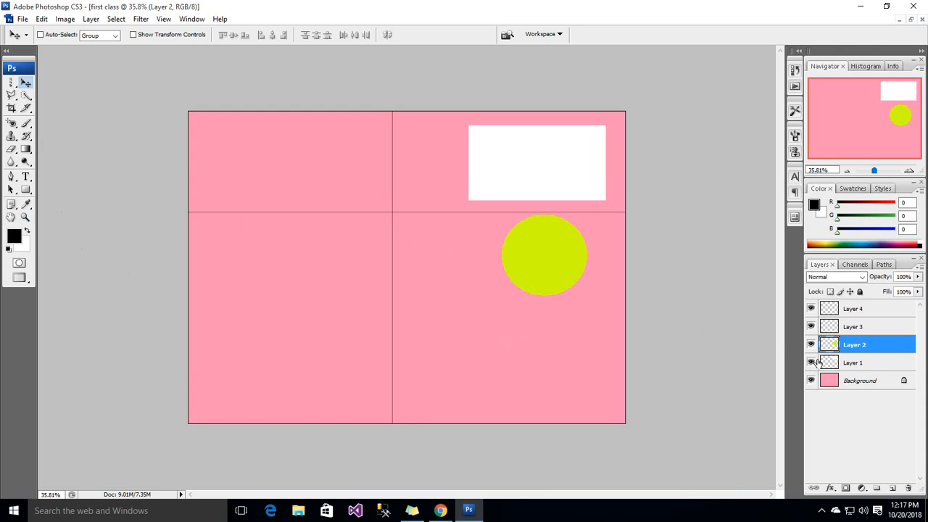
Step: Pick the circle's layer from the canvas and move the circle to the empty area across from the white rectangle
right_click(517, 259)
click(548, 264)
drag(578, 264, 278, 154)
right_click(279, 172)
click(287, 177)
right_click(261, 329)
click(273, 337)
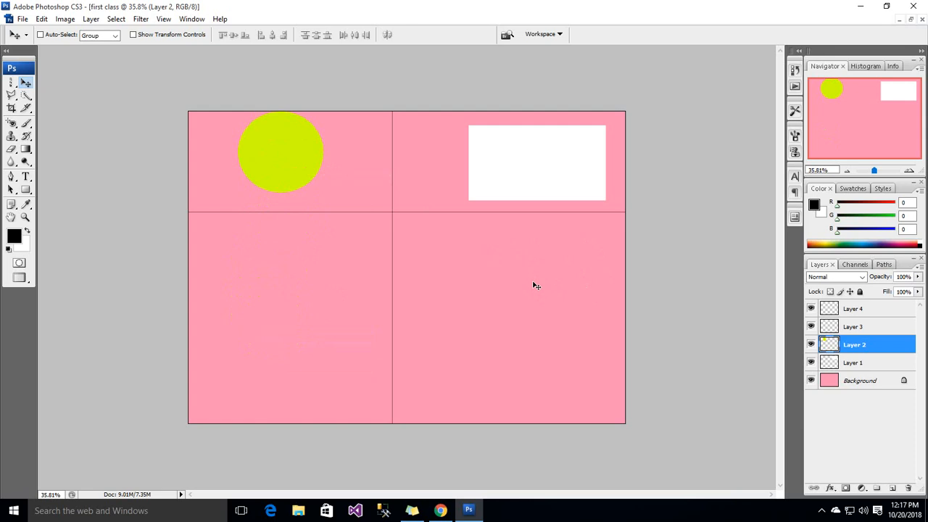
Step: Undo the circle's moves step by step until it is back below the white rectangle
key(ctrl+z)
key(ctrl+z)
key(ctrl+z)
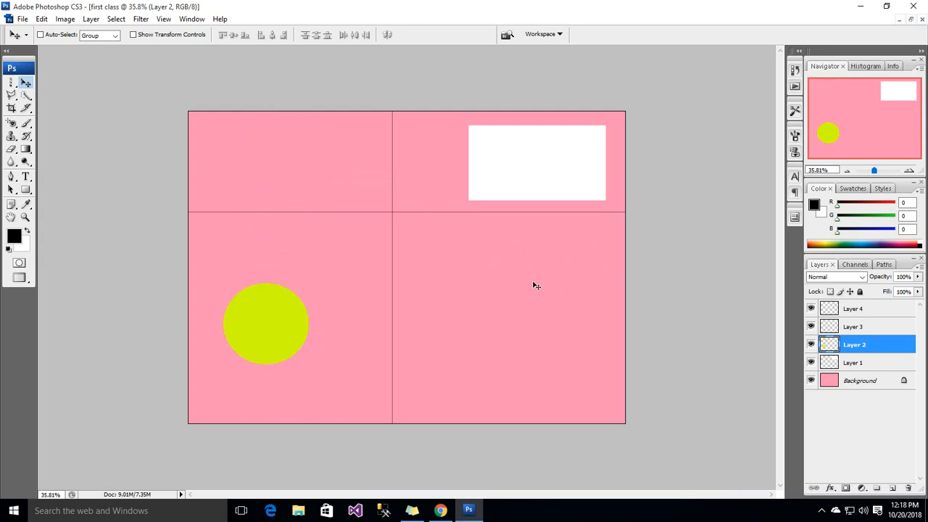
key(ctrl+z)
key(ctrl+z)
key(ctrl+z)
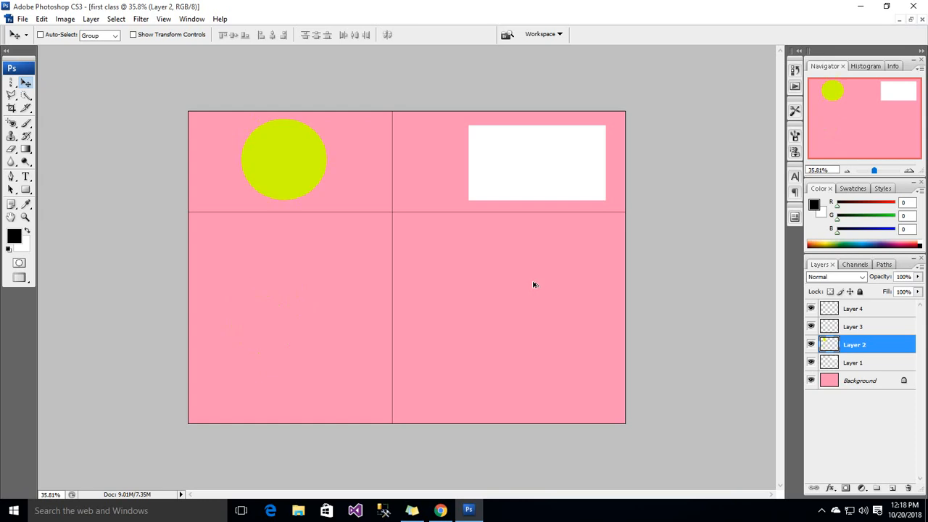
key(ctrl+z)
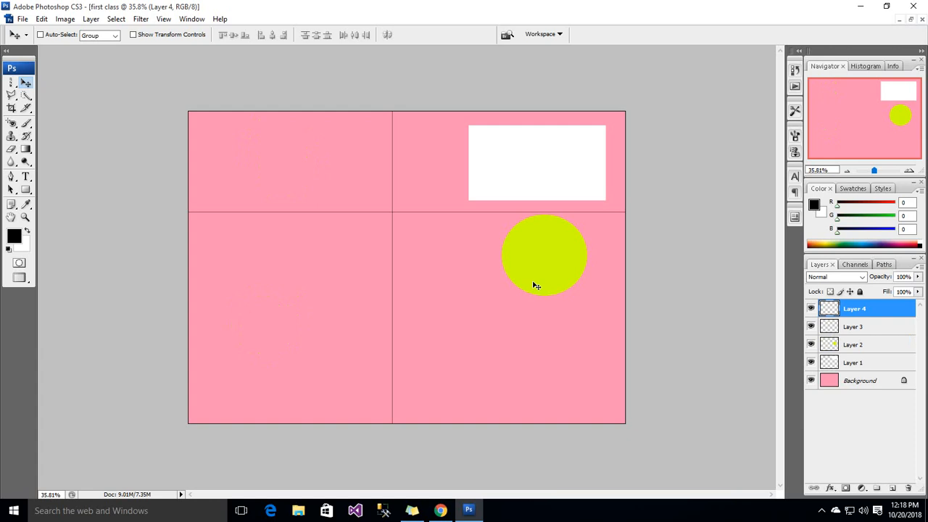
click(14, 82)
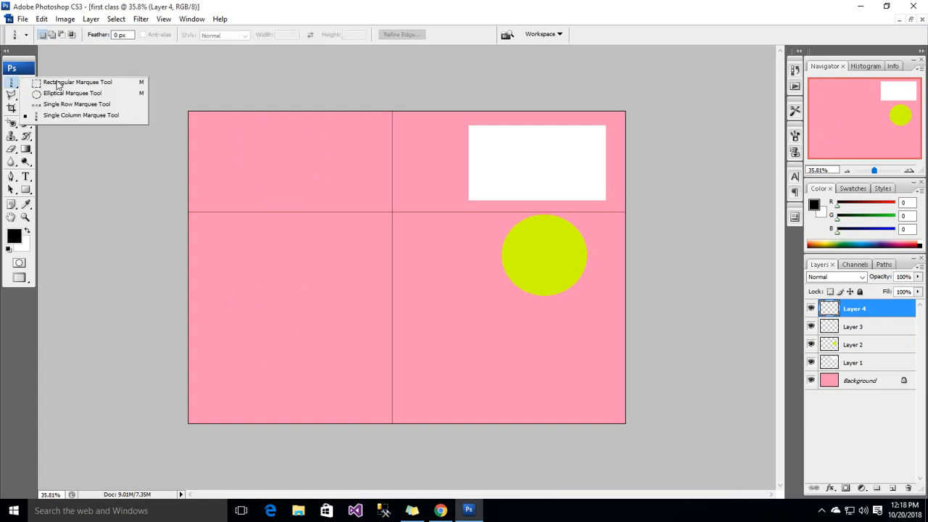
click(18, 60)
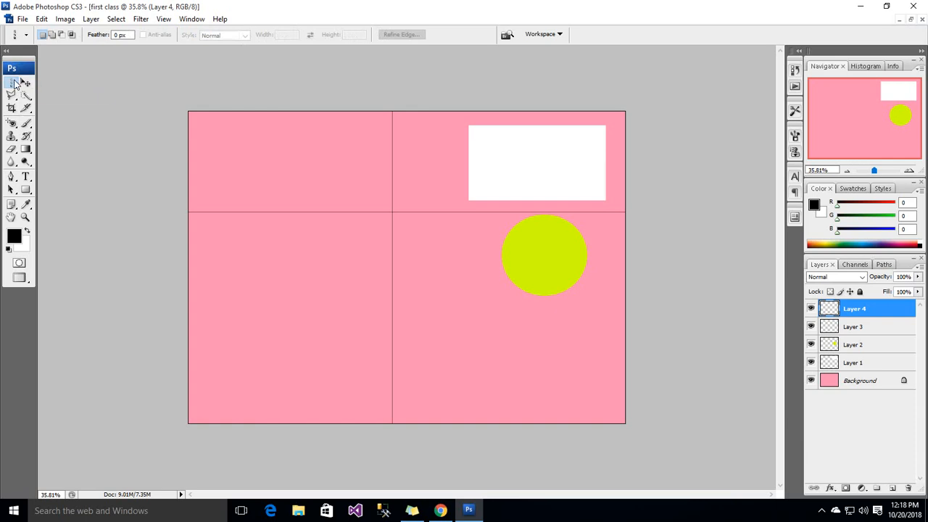